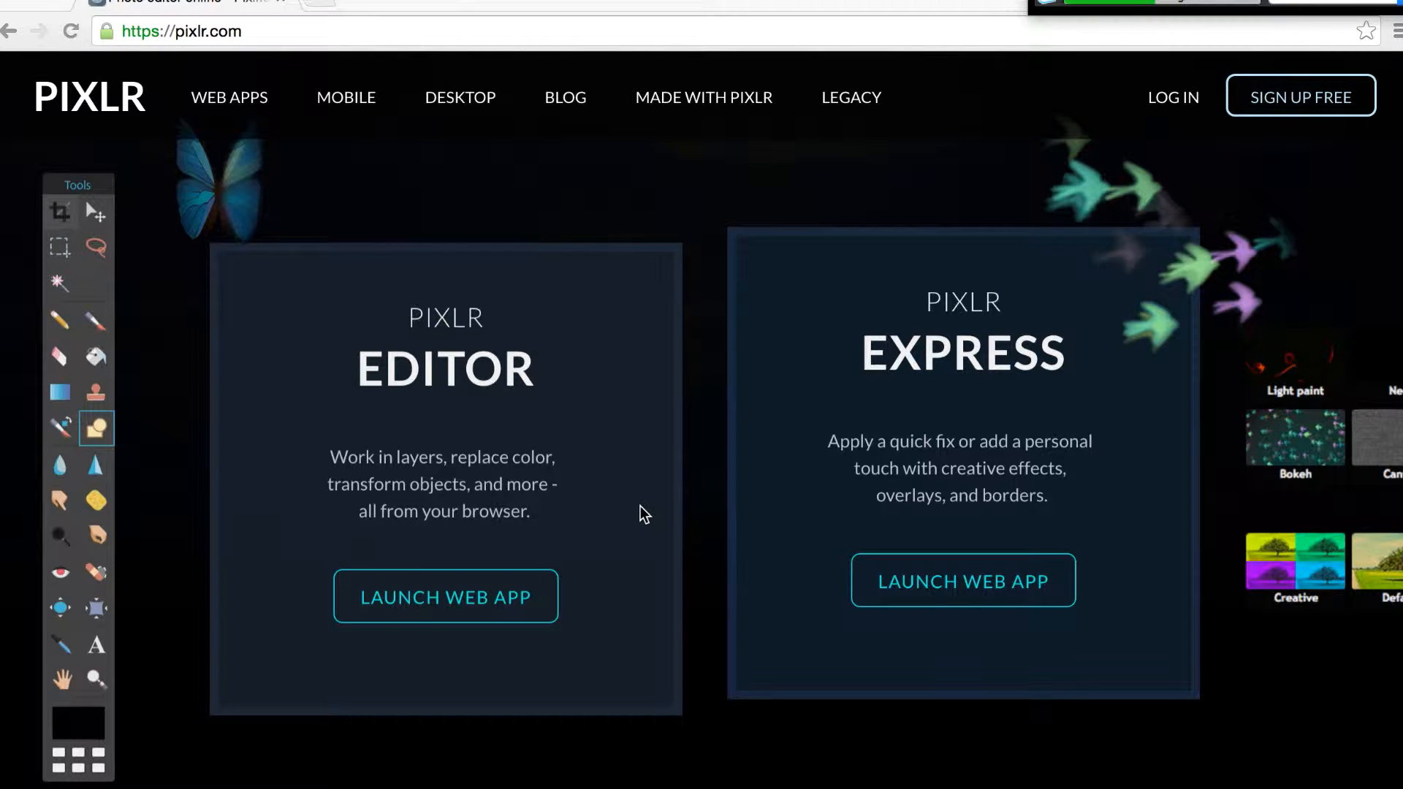
- Launch the web app and open IMG_6890.JPG from the USB disk
left_click(428, 605)
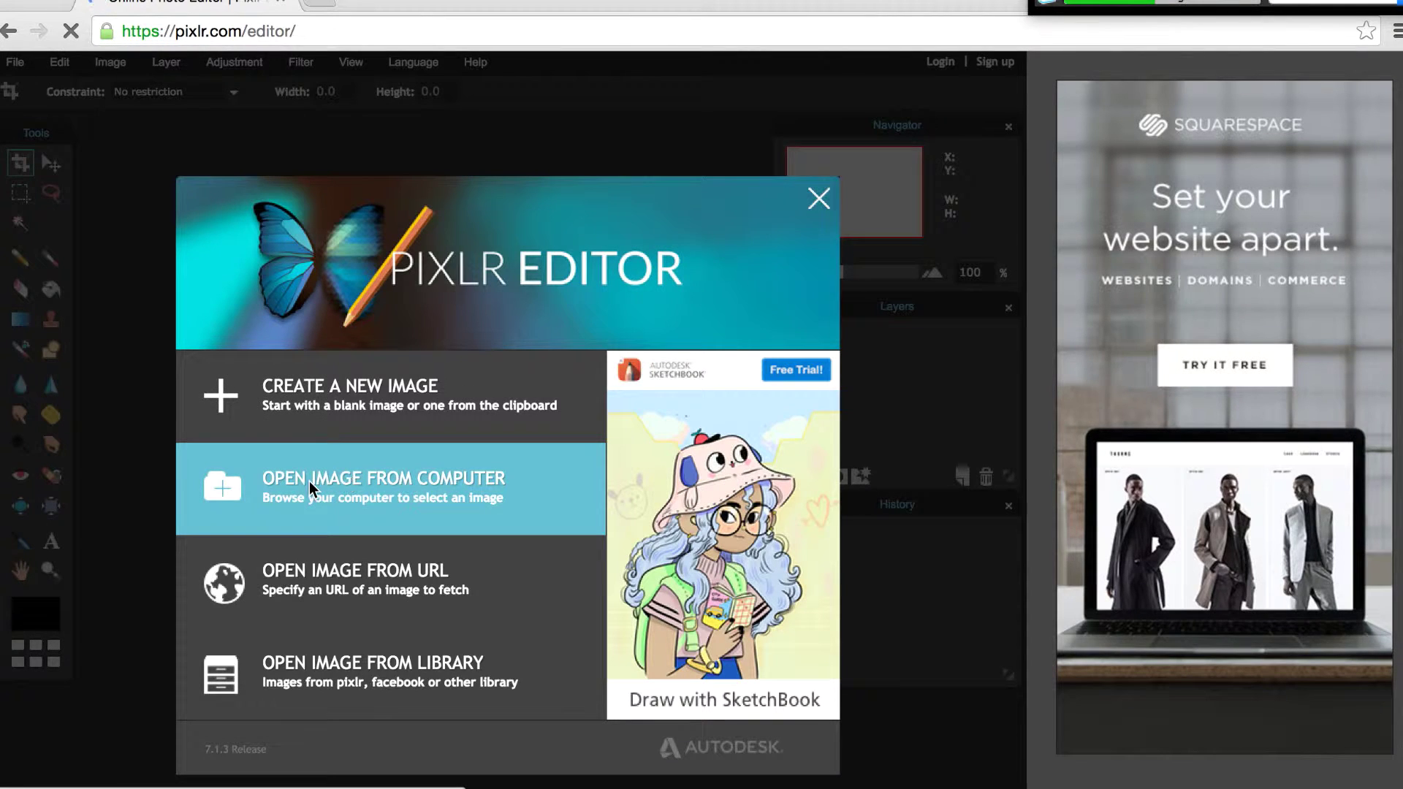
left_click(309, 481)
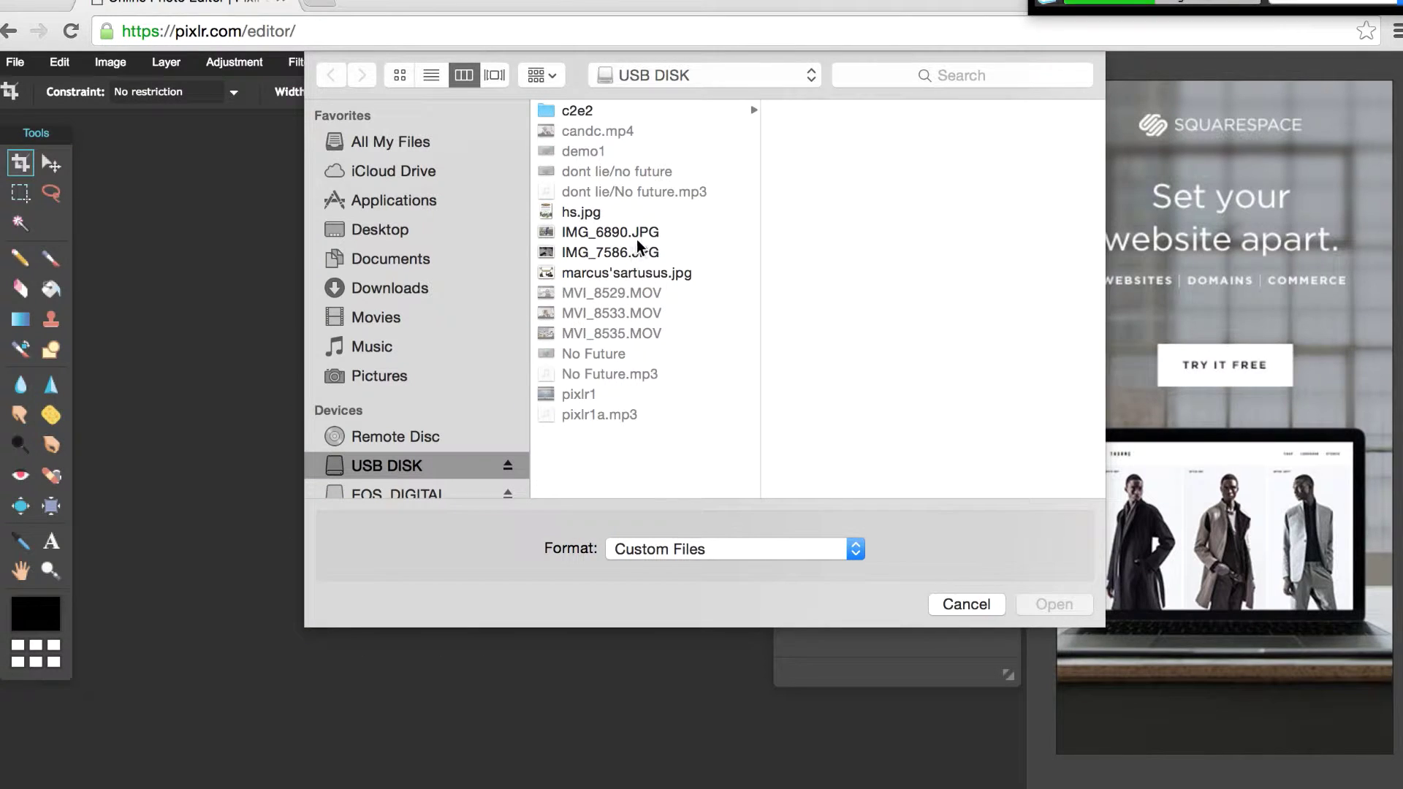
left_click(637, 239)
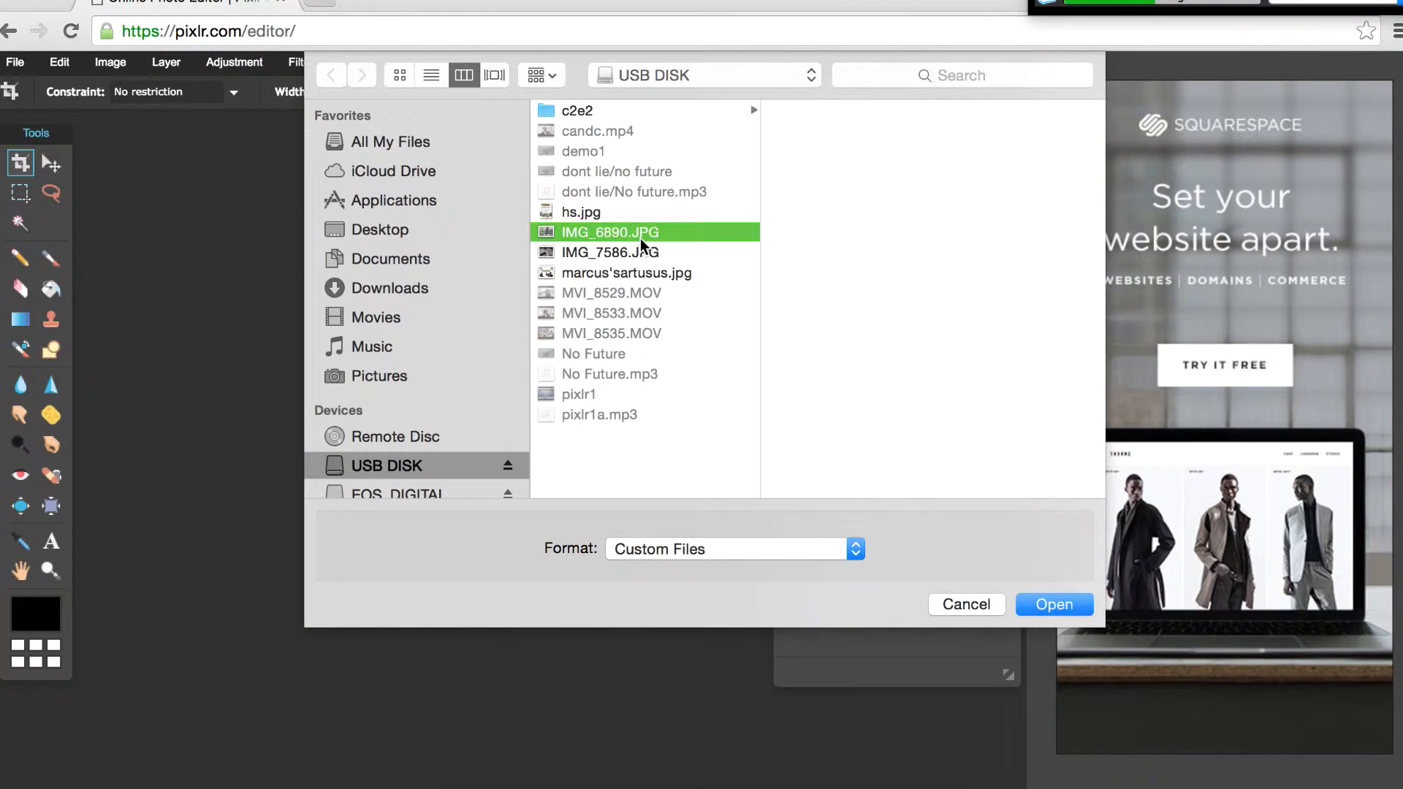
left_click(1043, 606)
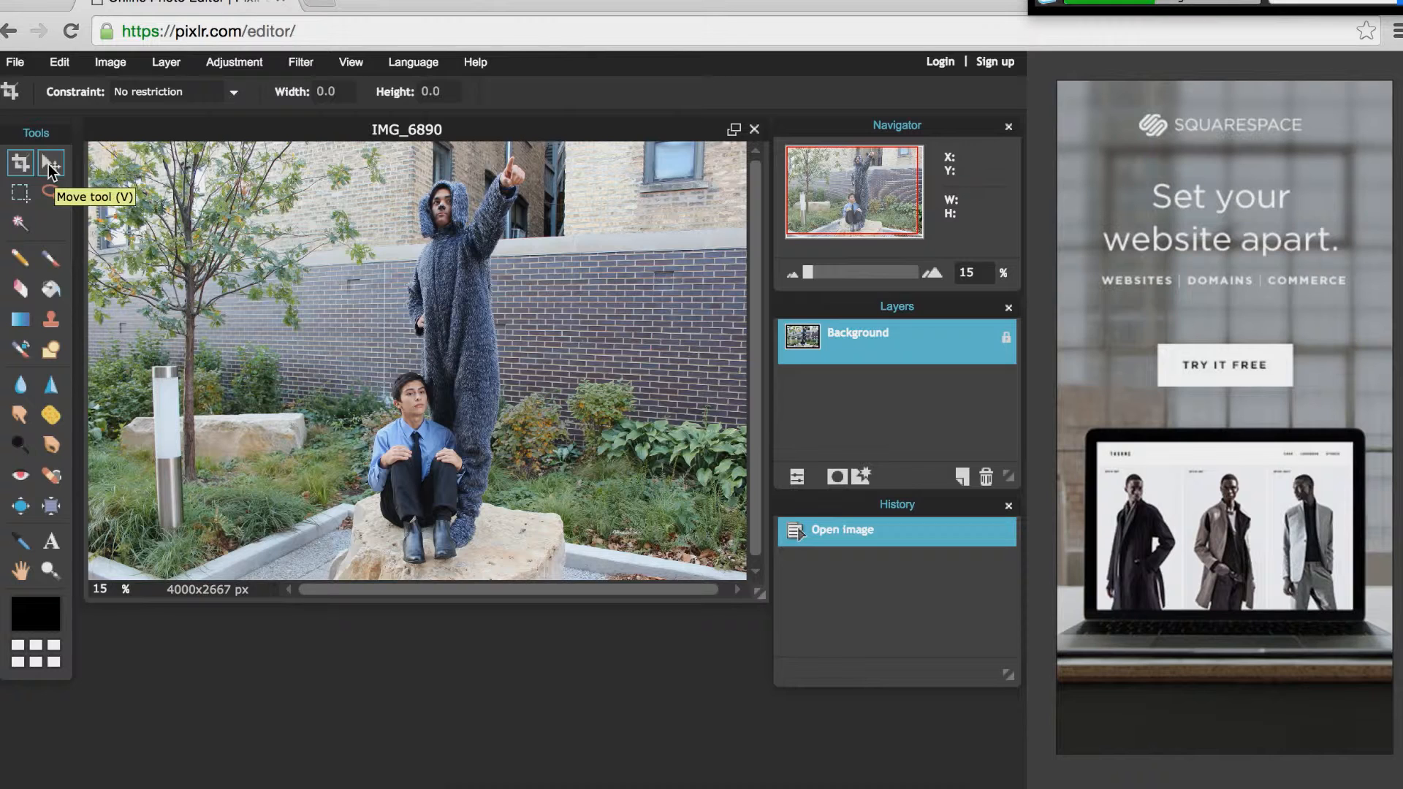
- Mark a crop area over the courtyard photo with the Crop tool
left_click(49, 167)
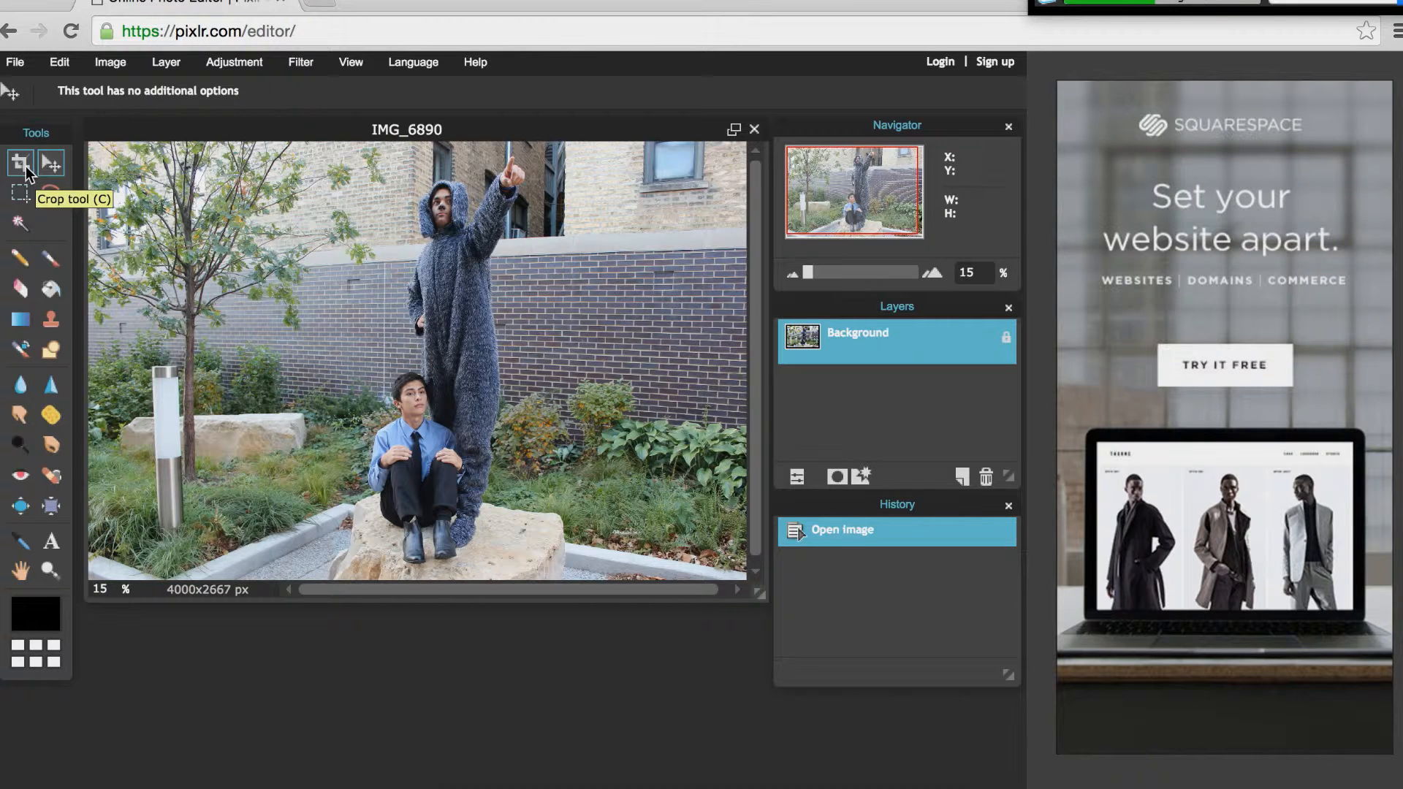
left_click(26, 169)
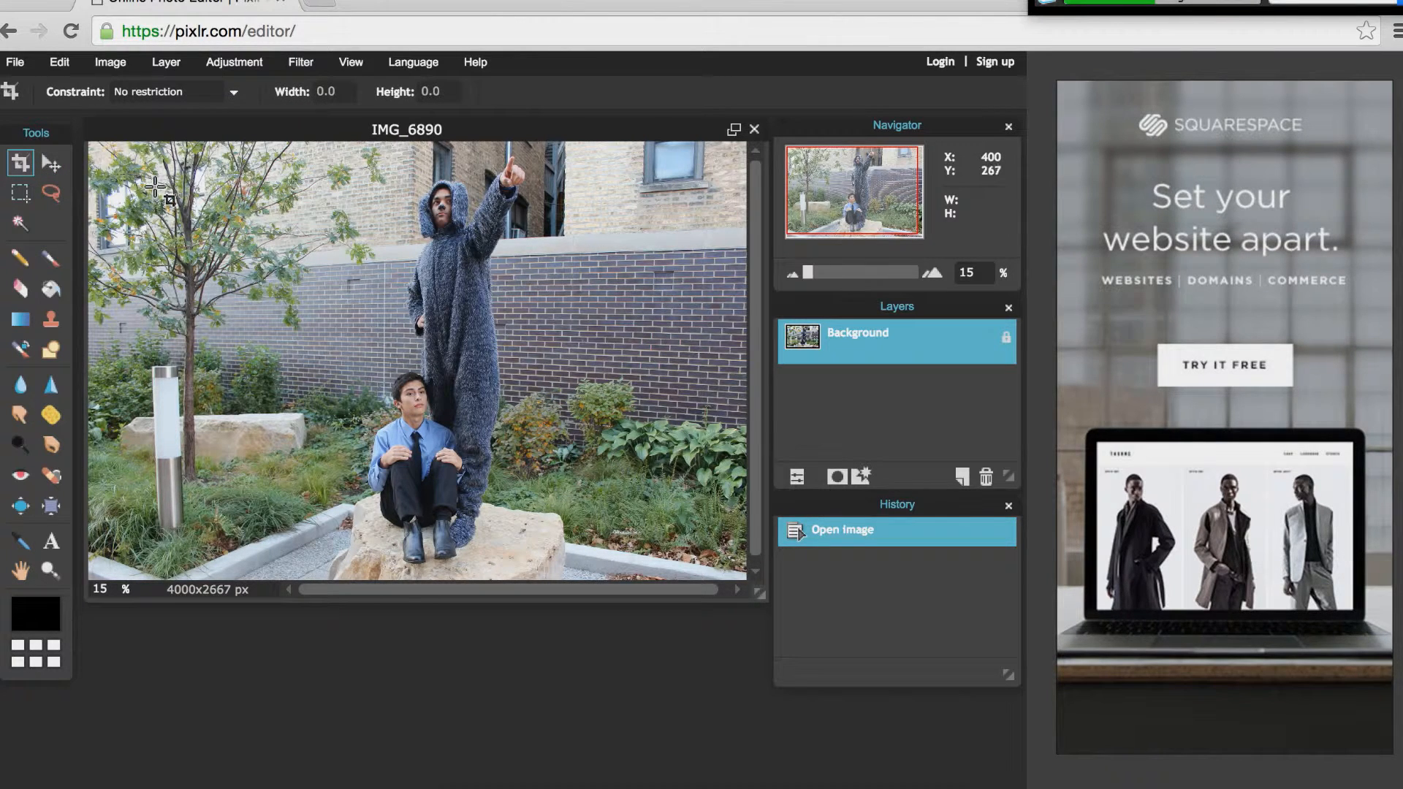
left_click_drag(157, 152, 663, 531)
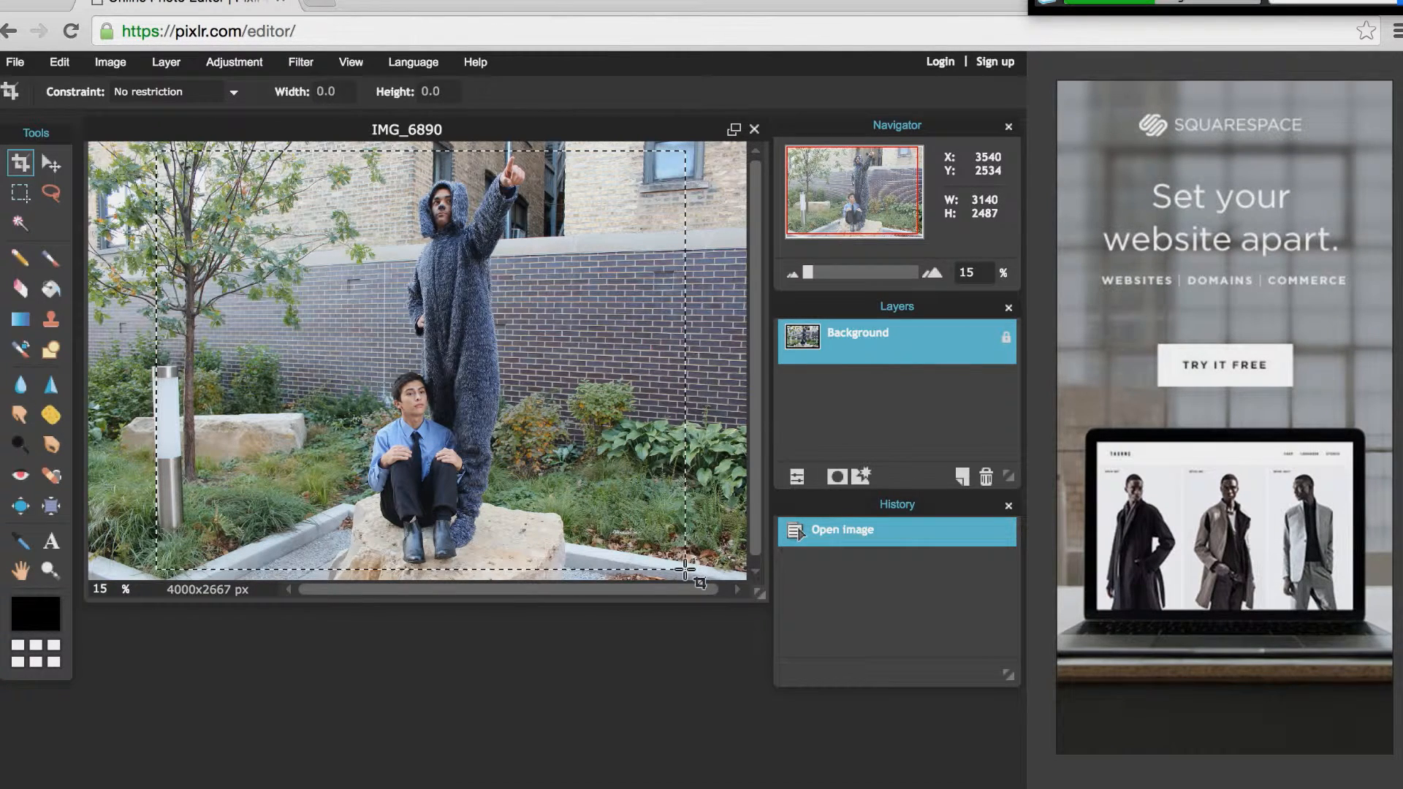
left_click_drag(662, 532, 686, 570)
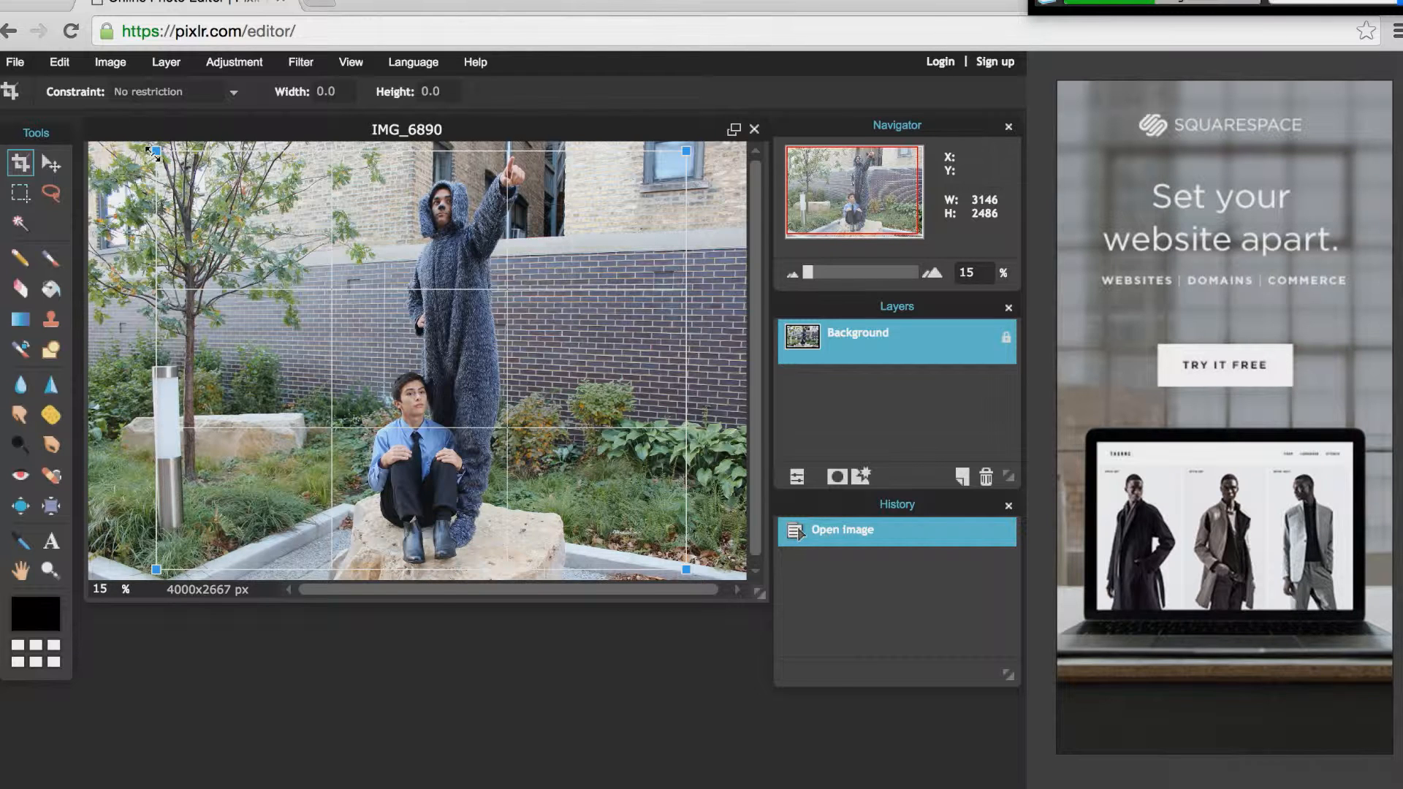
- Refine the crop corners and apply it, leaving the photo at 3147x2580 px
mouse_move(156, 152)
left_mouse_down()
mouse_move(182, 165)
mouse_move(194, 143)
left_mouse_up()
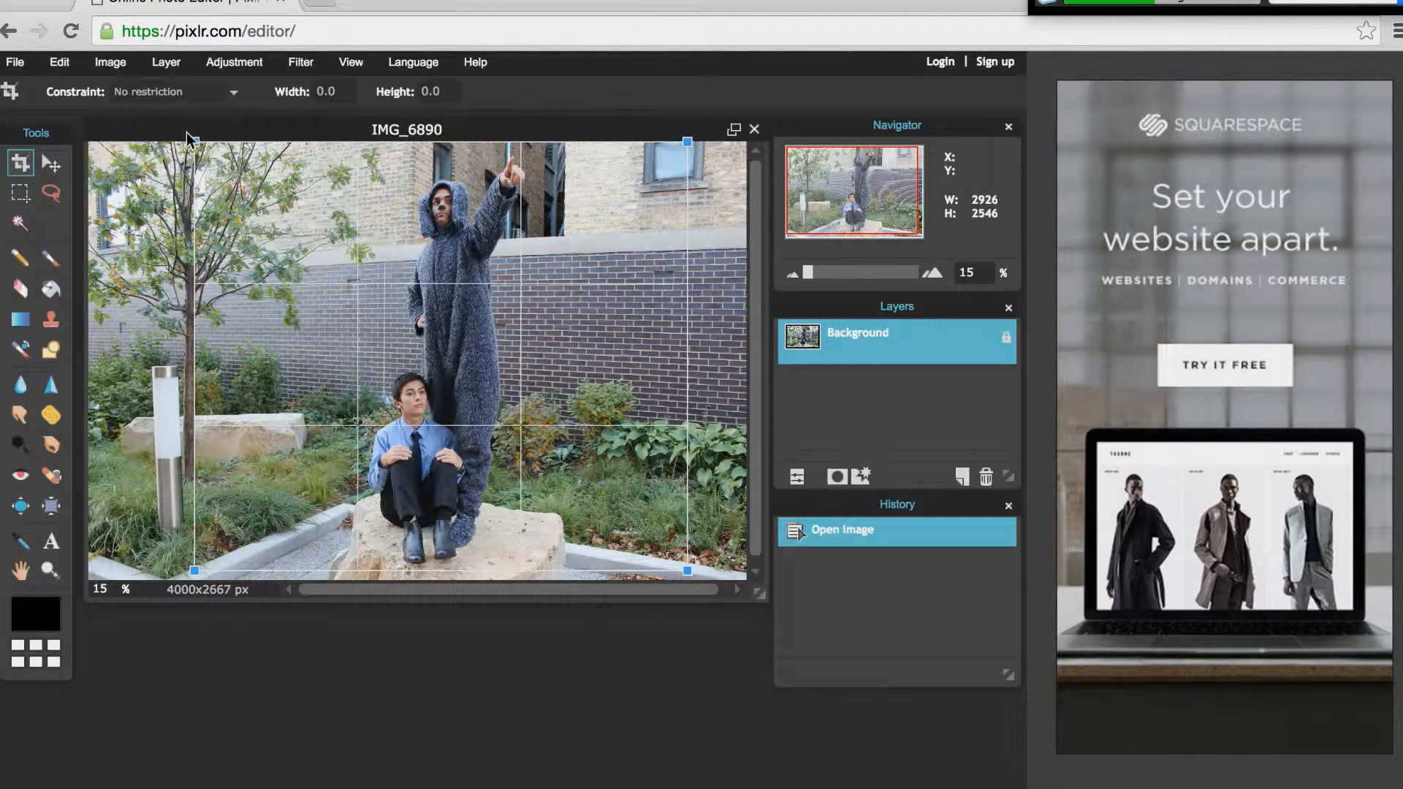
left_click_drag(195, 140, 216, 145)
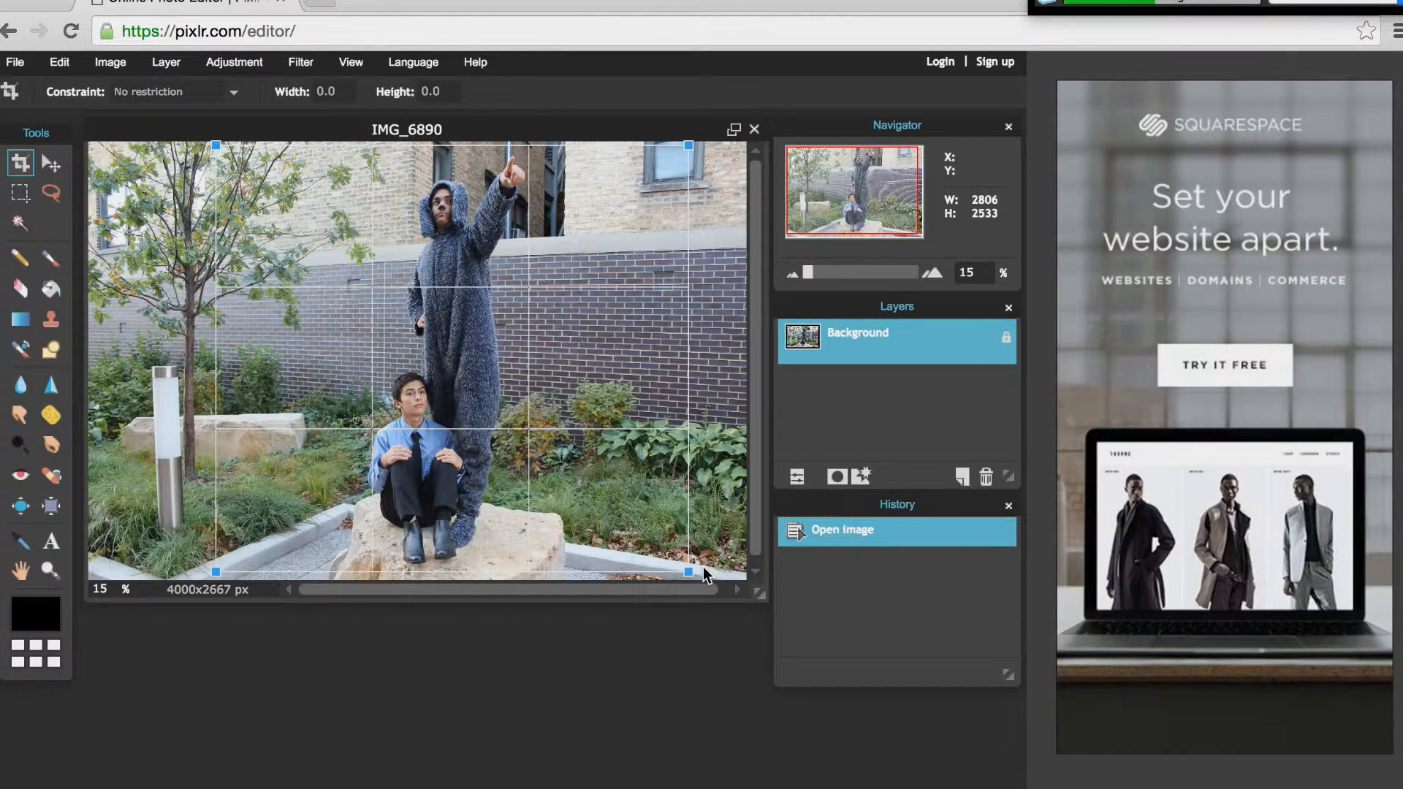
left_click_drag(688, 570, 748, 579)
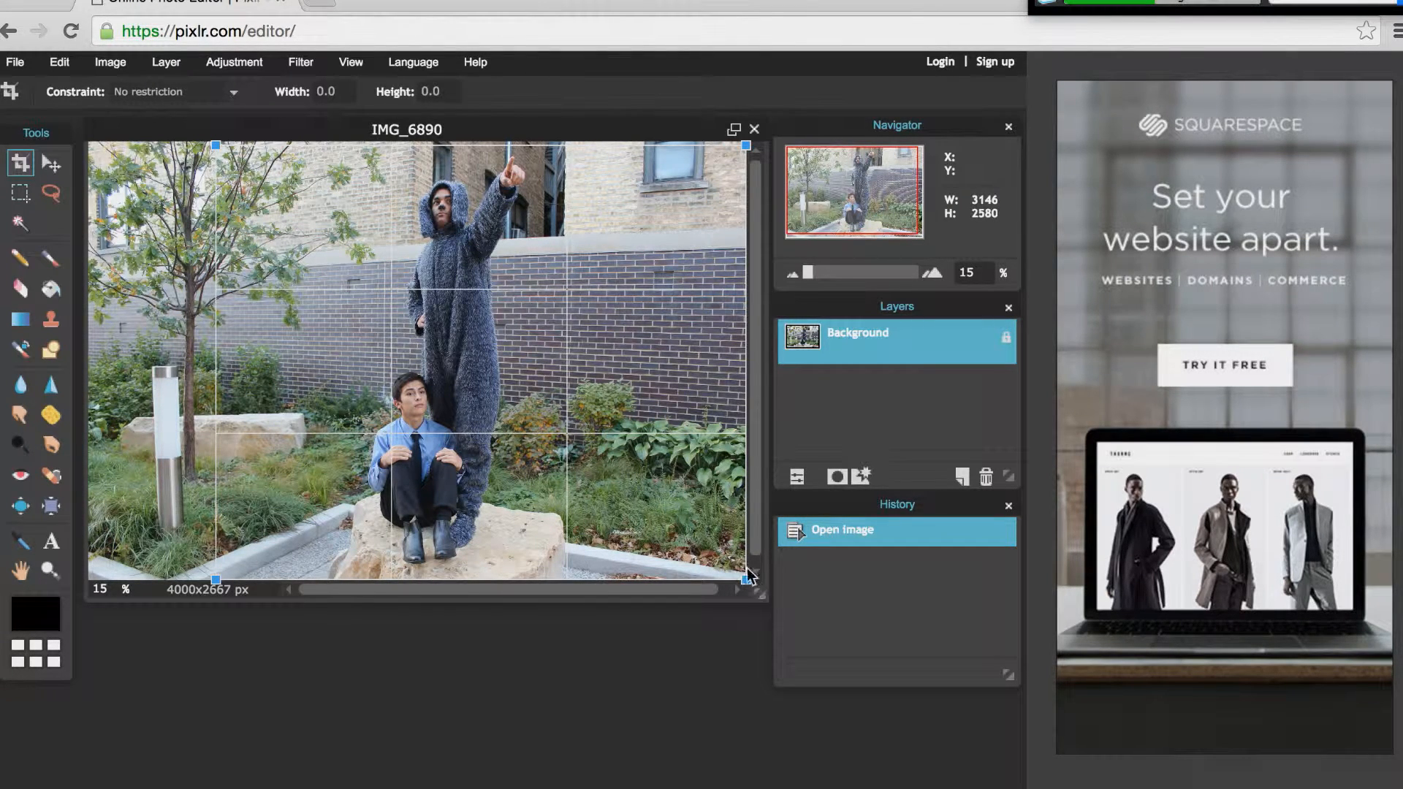
double_click(697, 561)
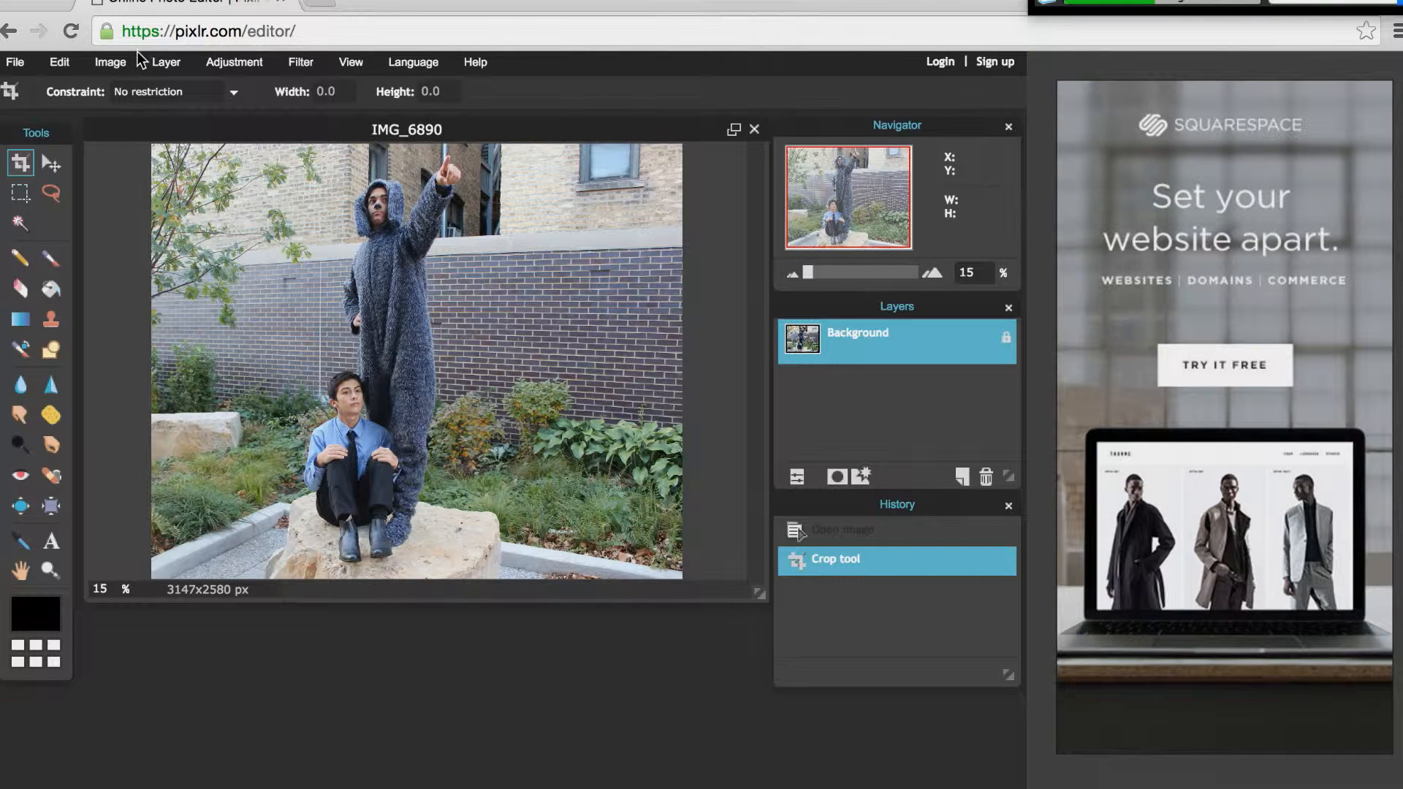
left_click(207, 68)
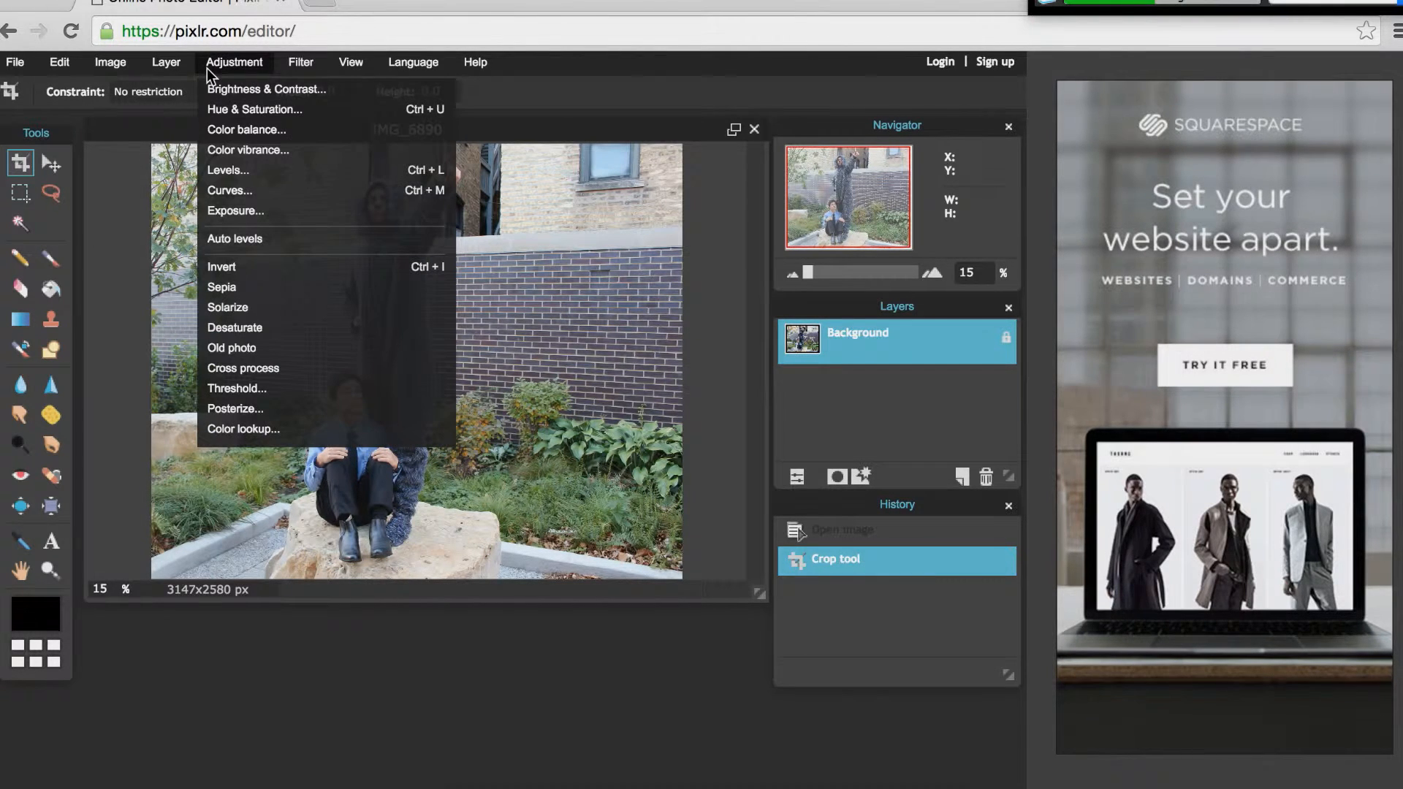
- Brighten the courtyard photo by raising the RGB curve's midtones and upper point in Curves, then confirm
left_click(249, 191)
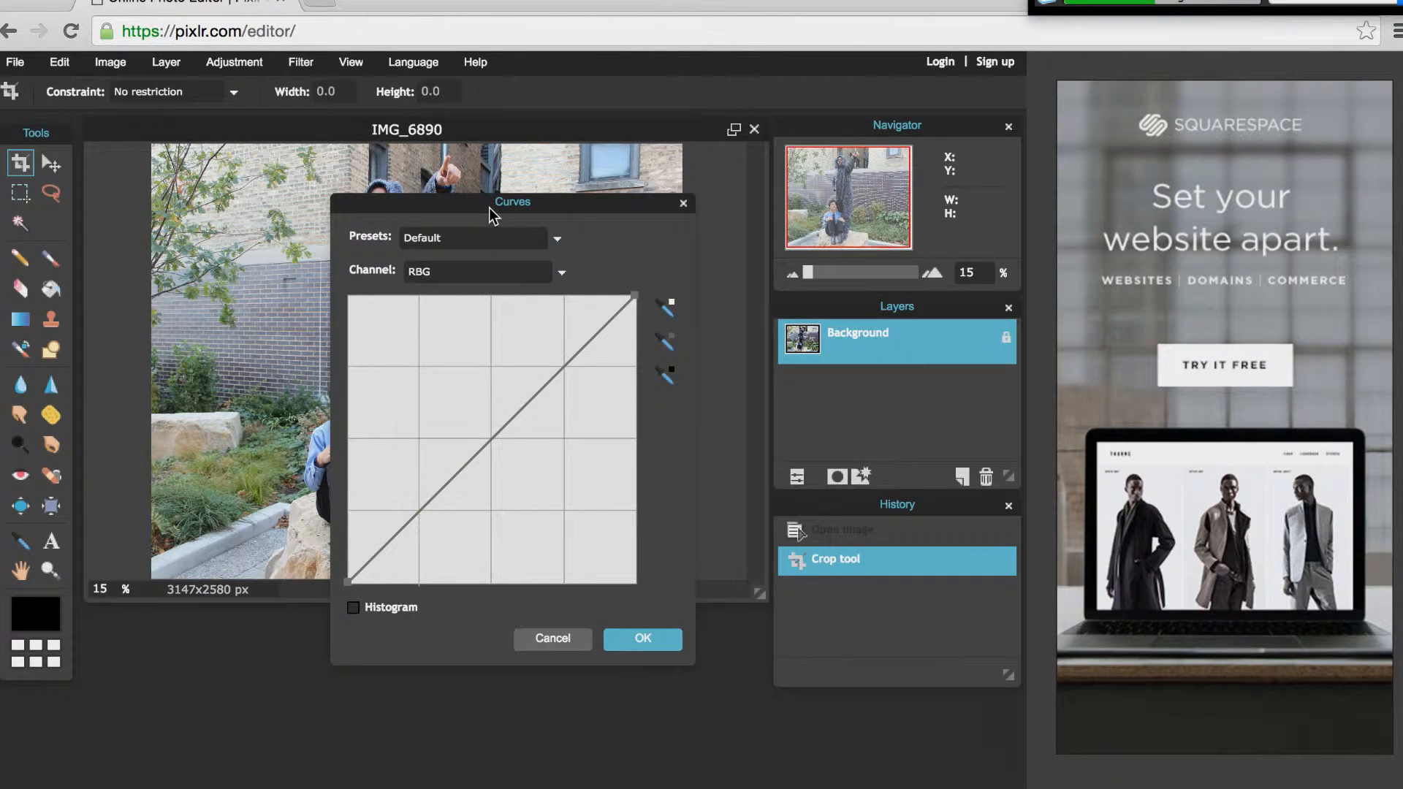
mouse_move(488, 207)
left_mouse_down()
mouse_move(765, 197)
mouse_move(806, 174)
left_mouse_up()
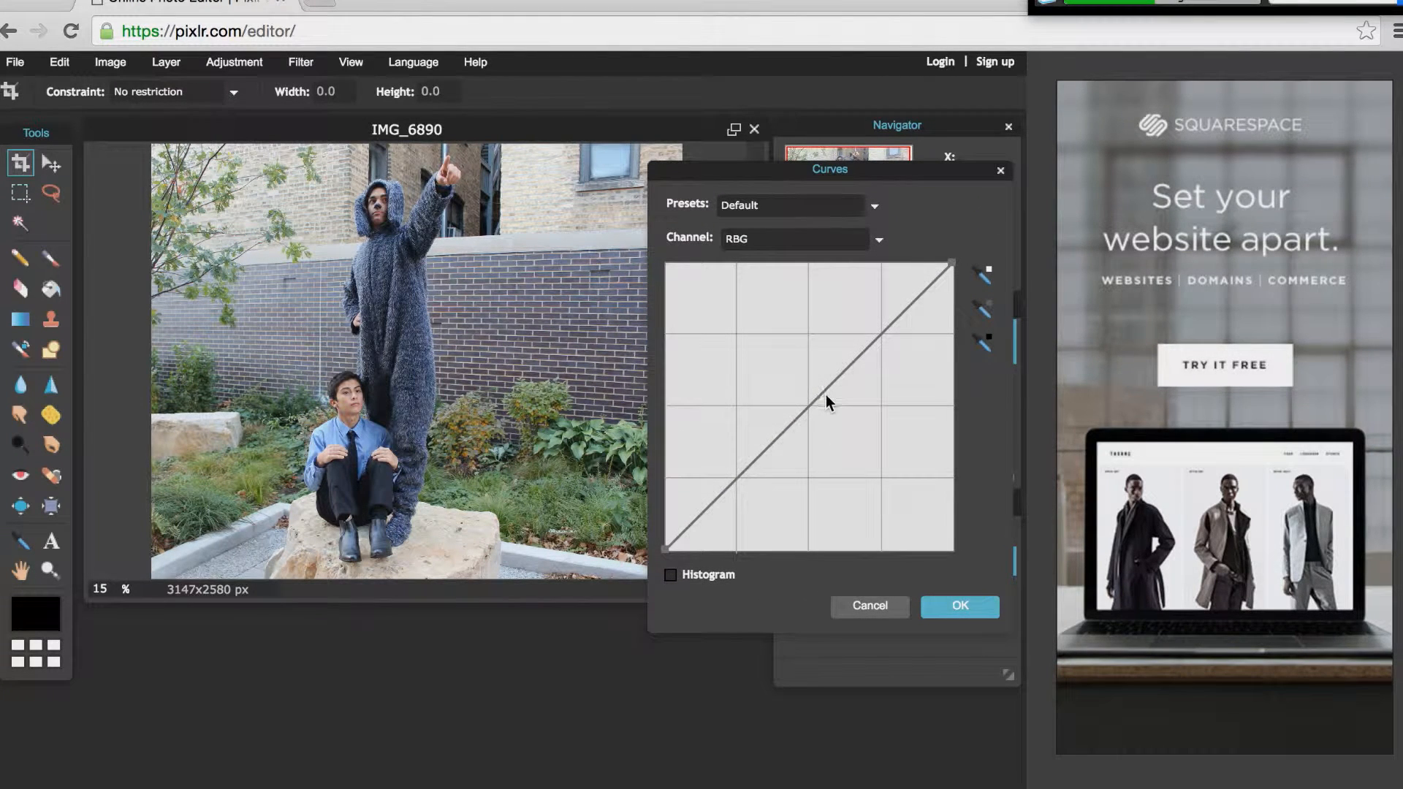
mouse_move(829, 387)
left_mouse_down()
mouse_move(811, 355)
mouse_move(847, 419)
mouse_move(820, 392)
left_mouse_up()
left_click_drag(821, 393, 830, 393)
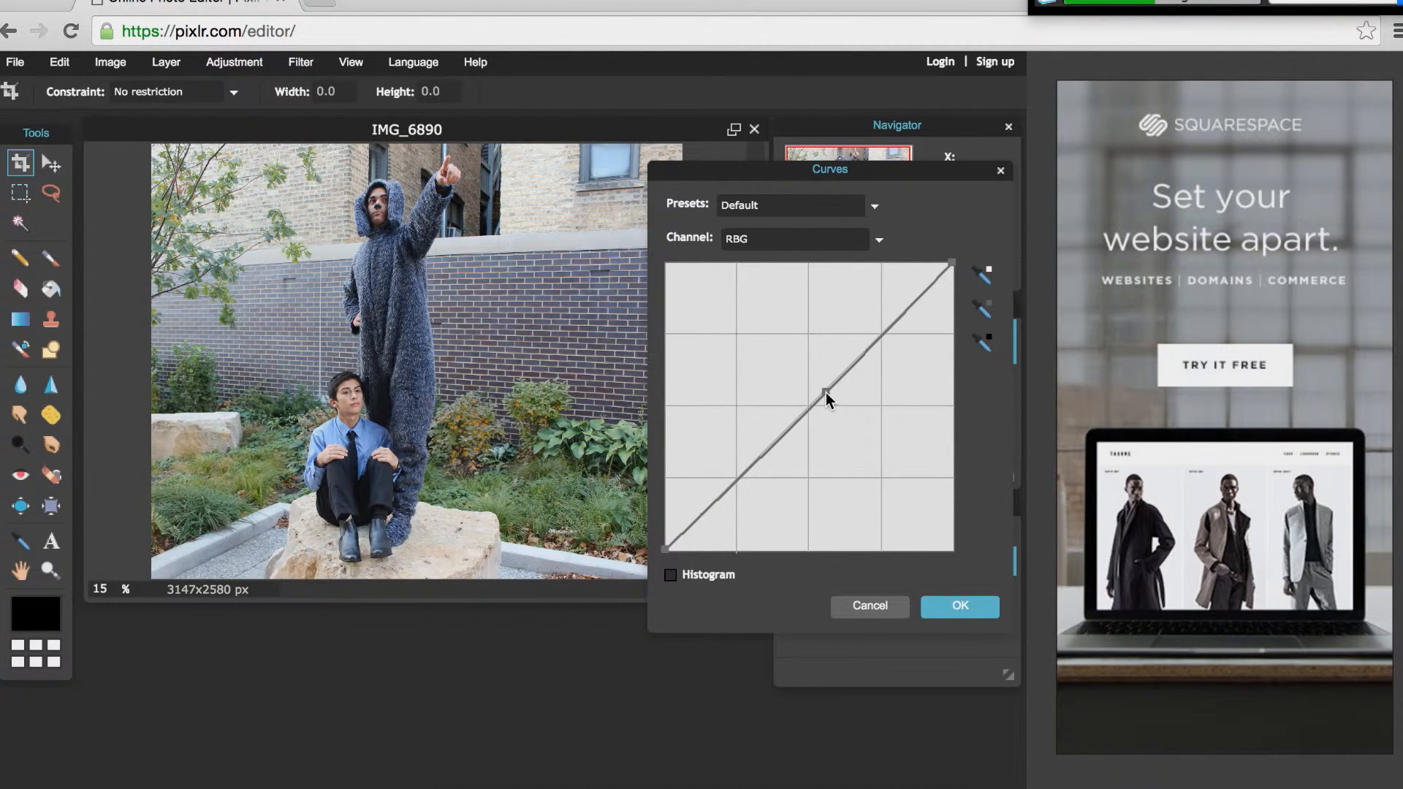
left_click_drag(830, 392, 851, 380)
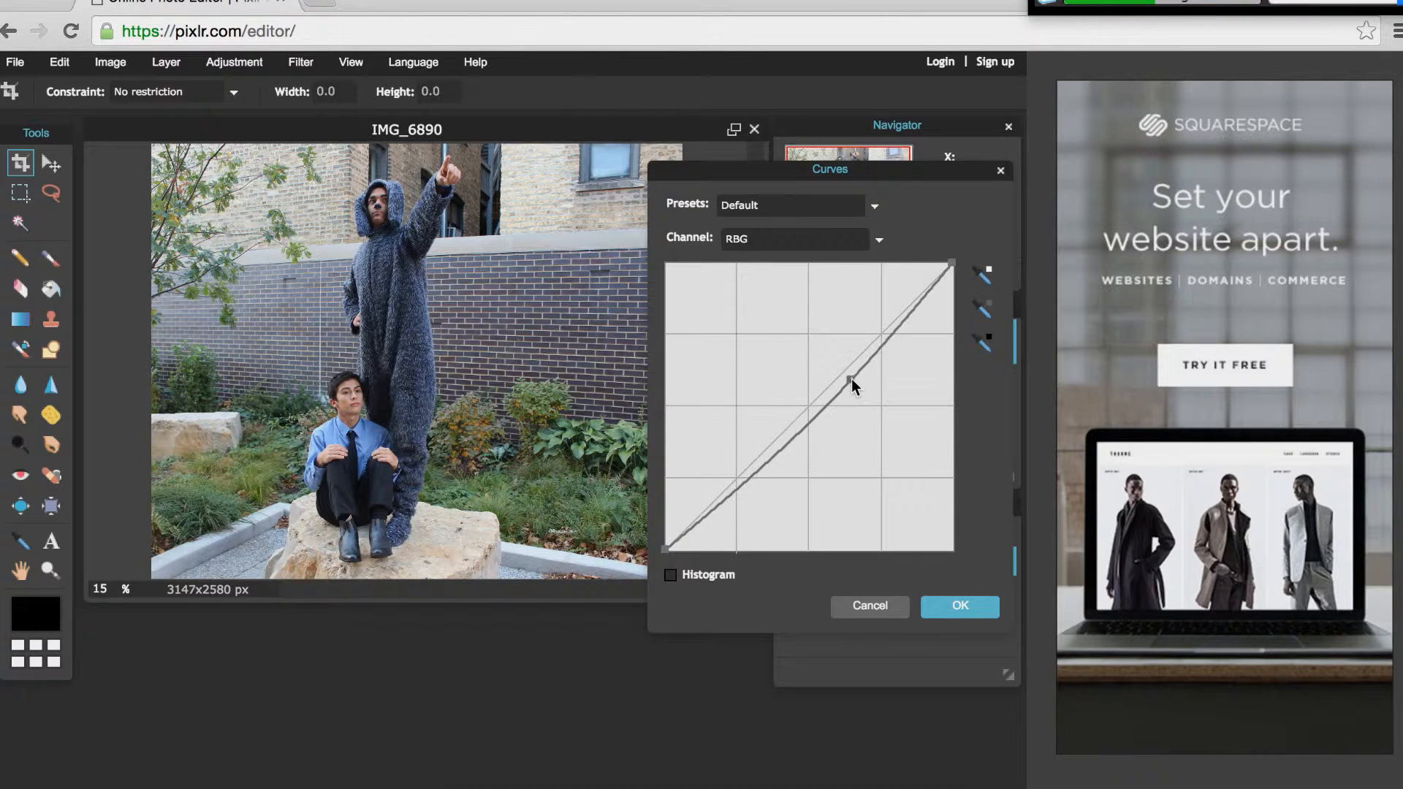
left_click_drag(851, 380, 849, 378)
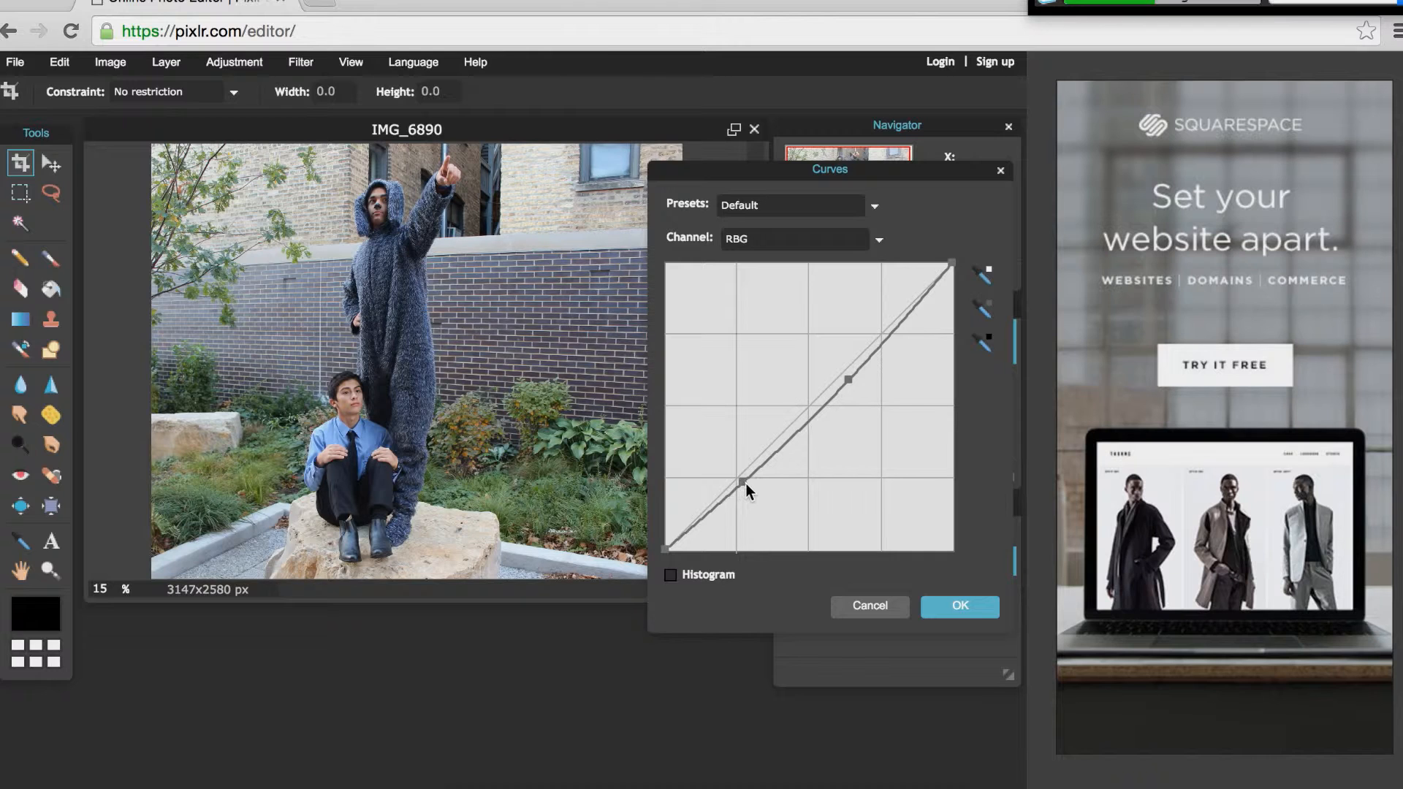
left_click_drag(744, 483, 743, 482)
left_click_drag(852, 378, 852, 367)
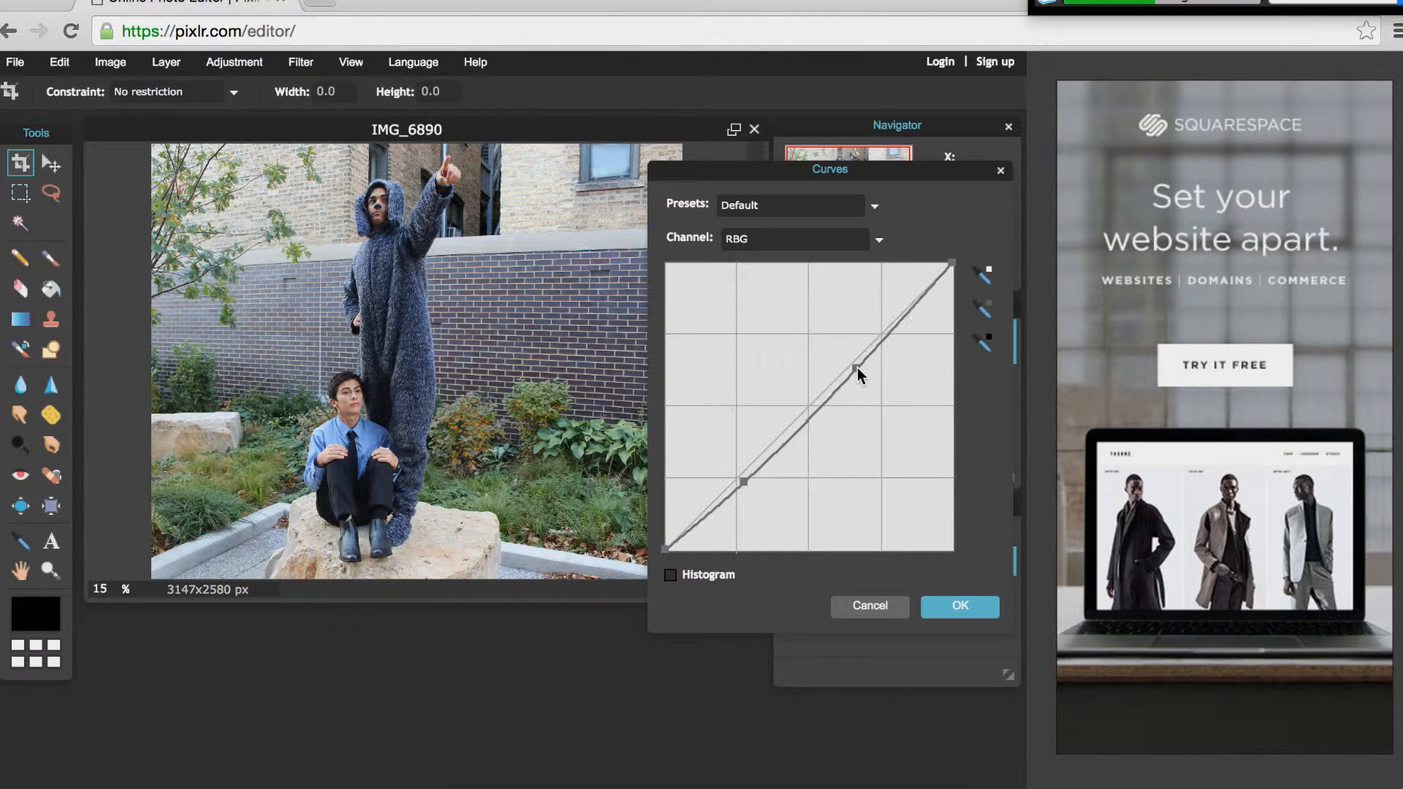
left_click_drag(855, 366, 867, 364)
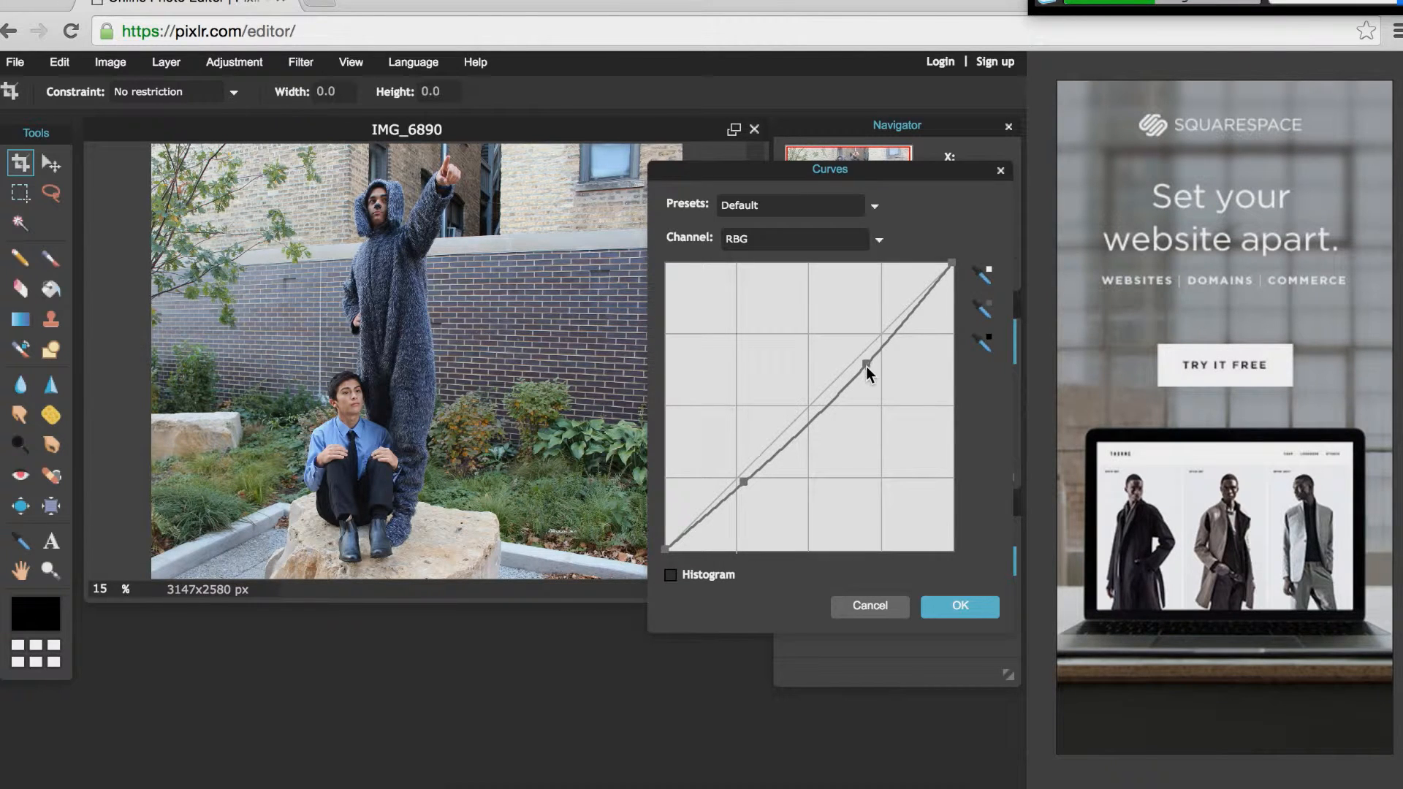
left_click(941, 611)
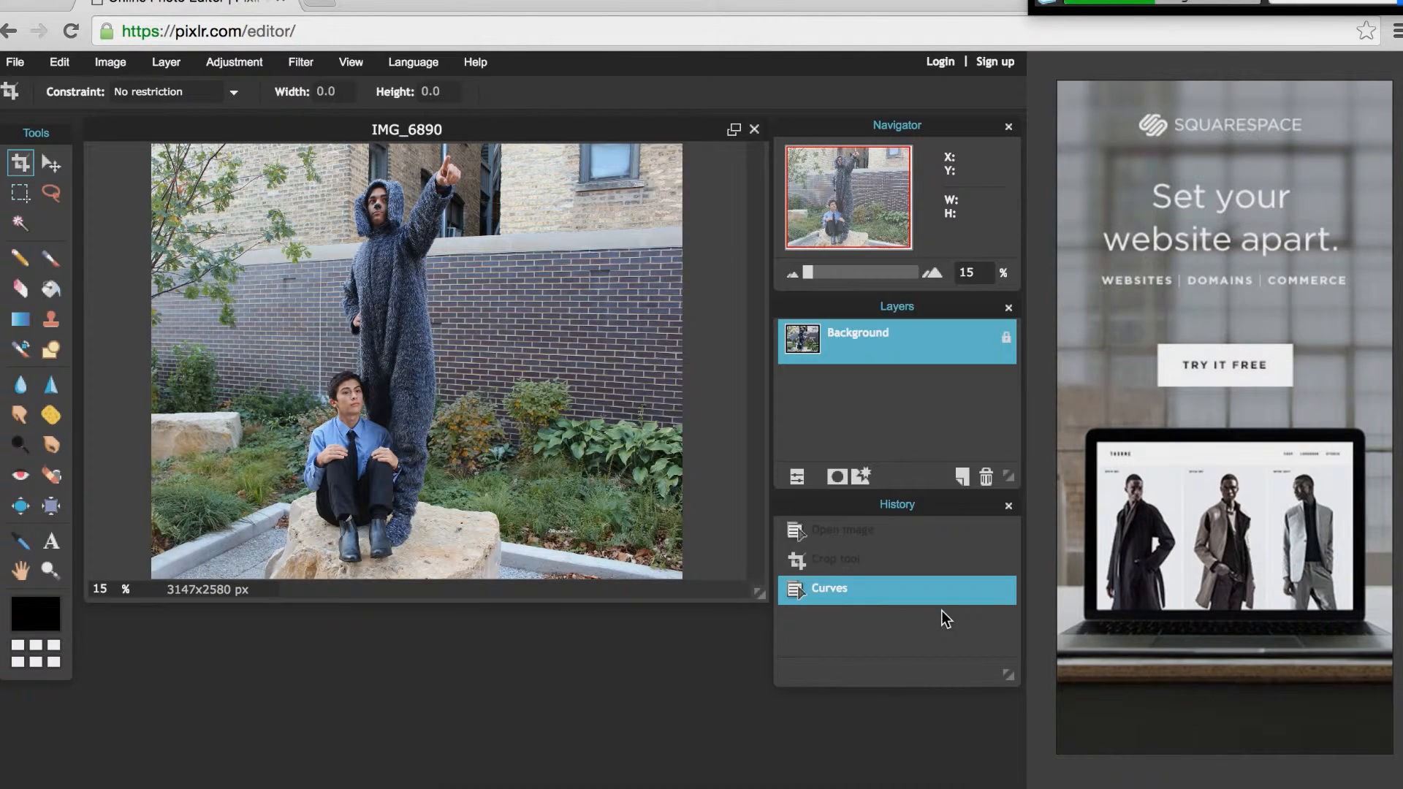
left_click(833, 531)
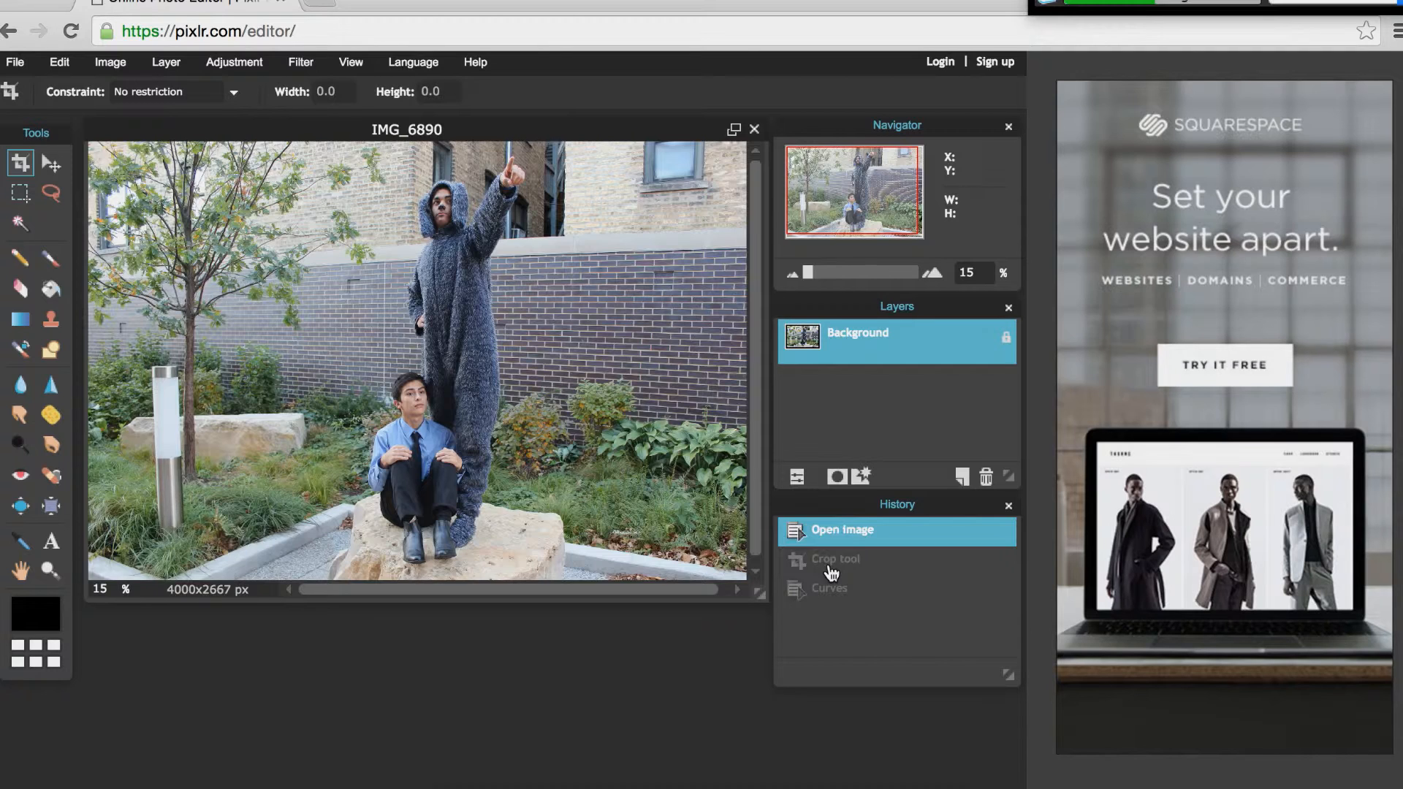
left_click(831, 564)
left_click(823, 591)
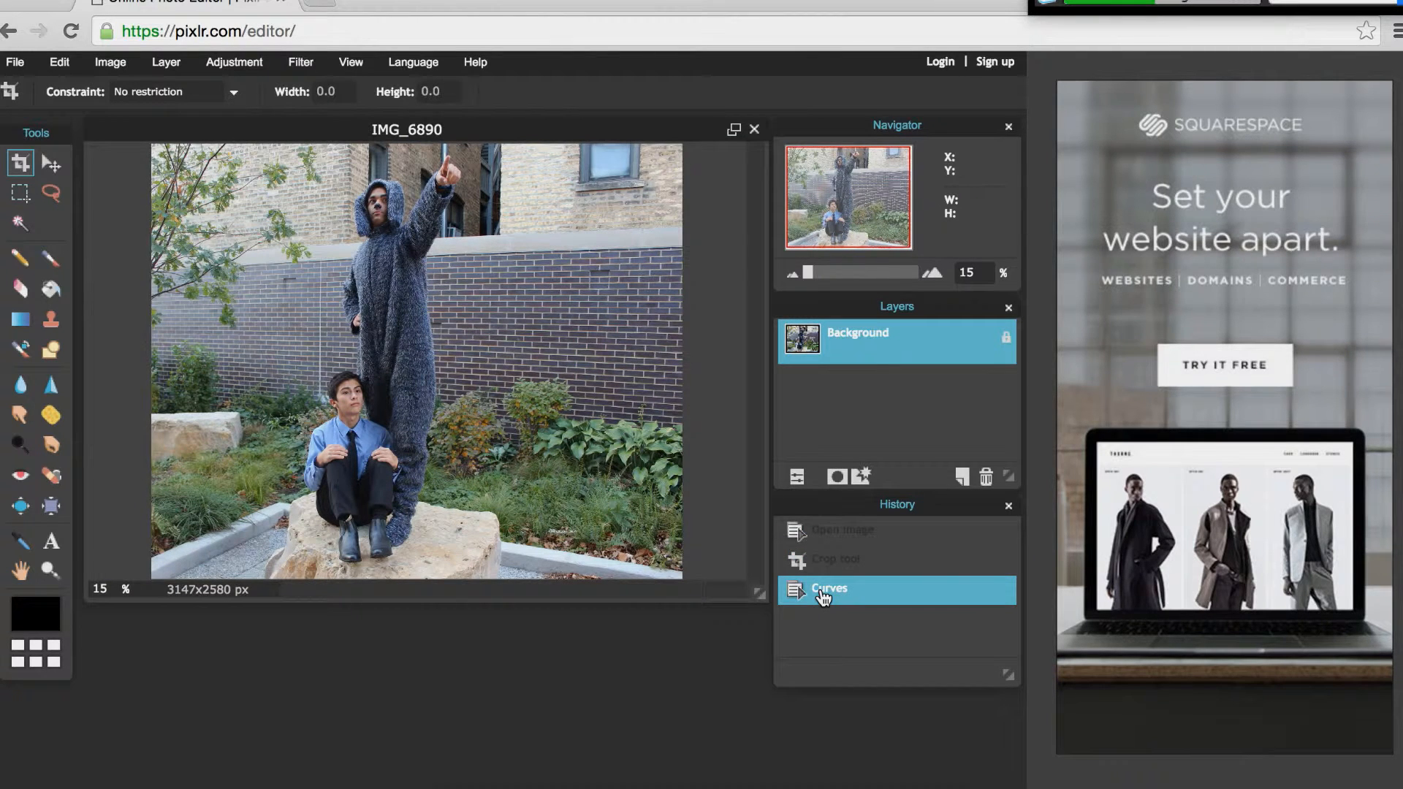
left_click(850, 561)
left_click(842, 587)
left_click(852, 561)
left_click(847, 592)
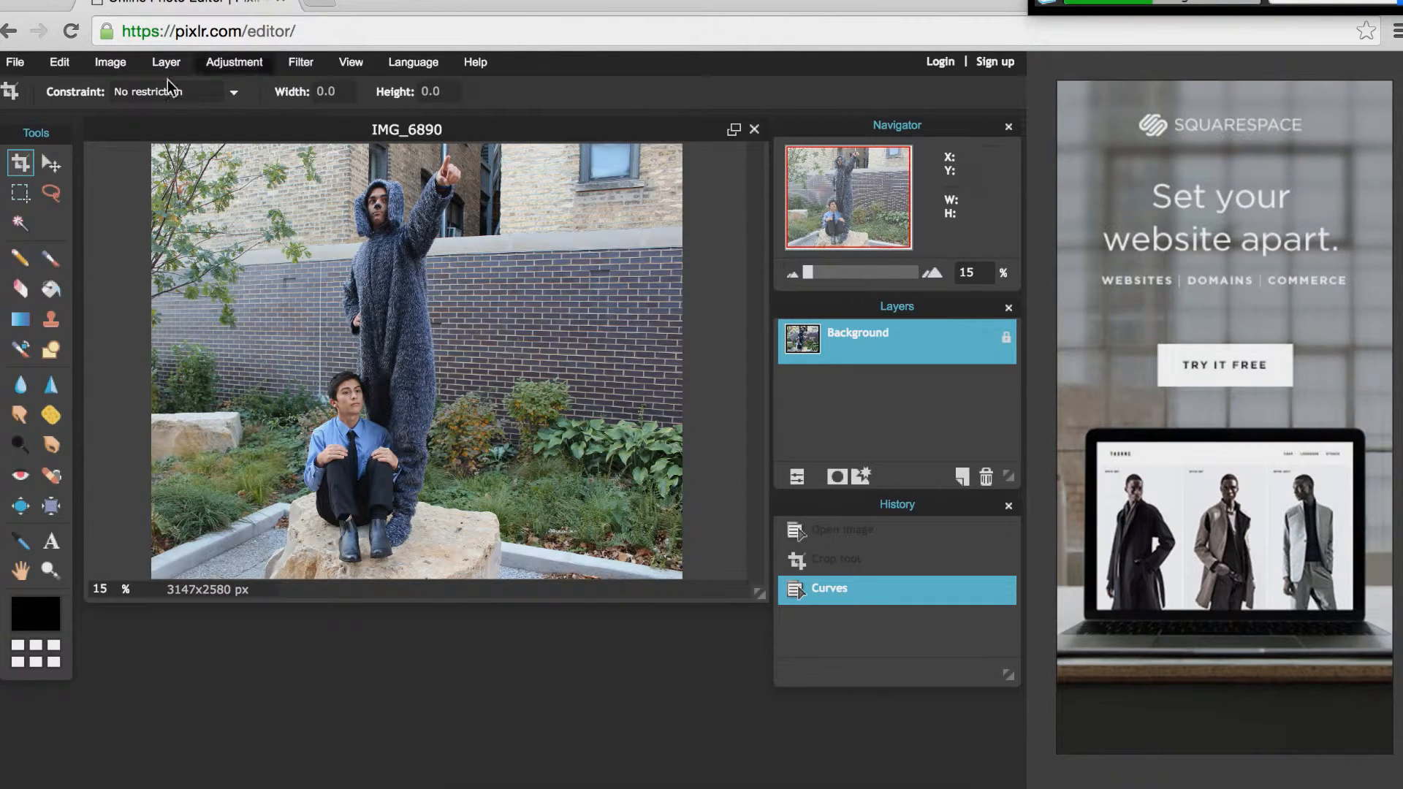
- Open IMG_7586.JPG from the USB disk as a second image
left_click(16, 61)
left_click(37, 109)
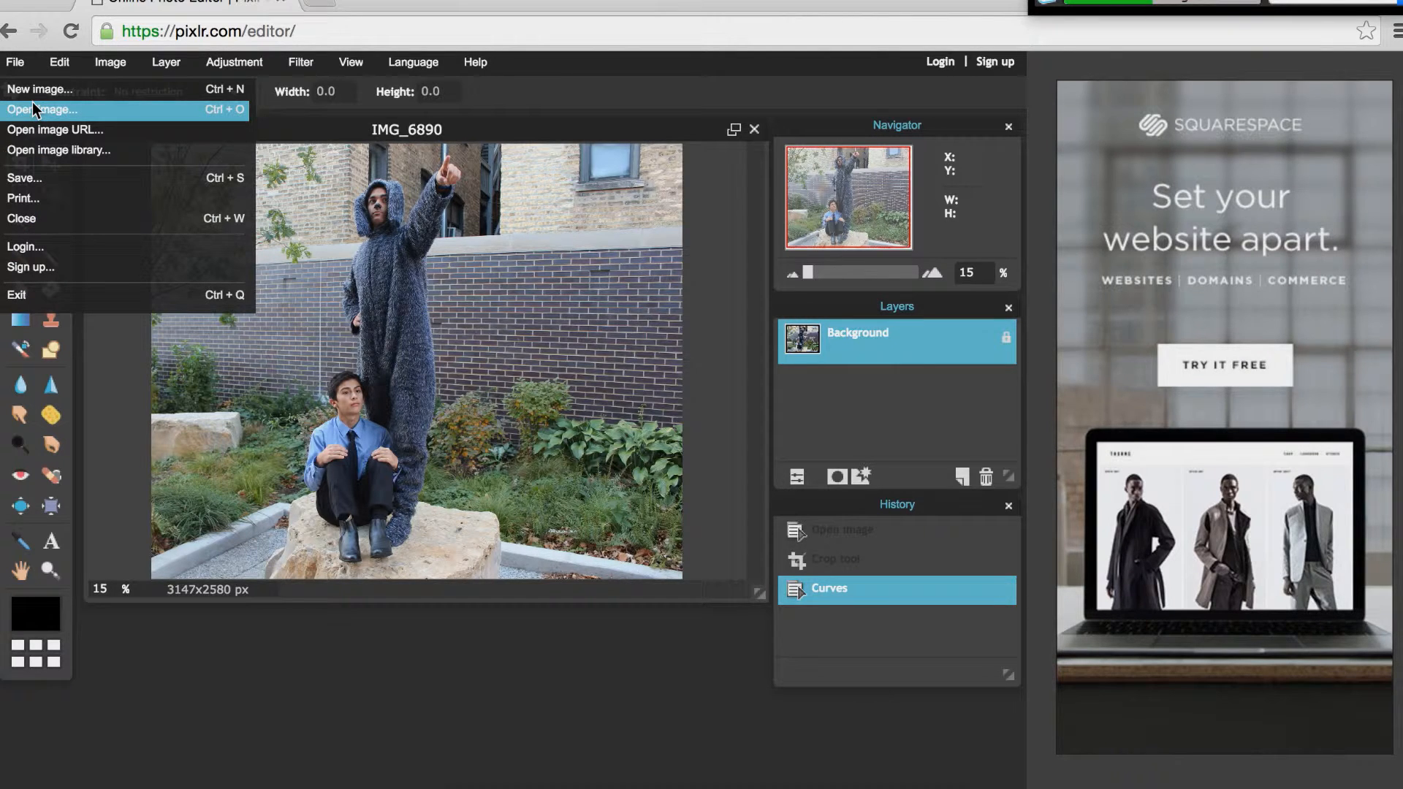
left_click(611, 253)
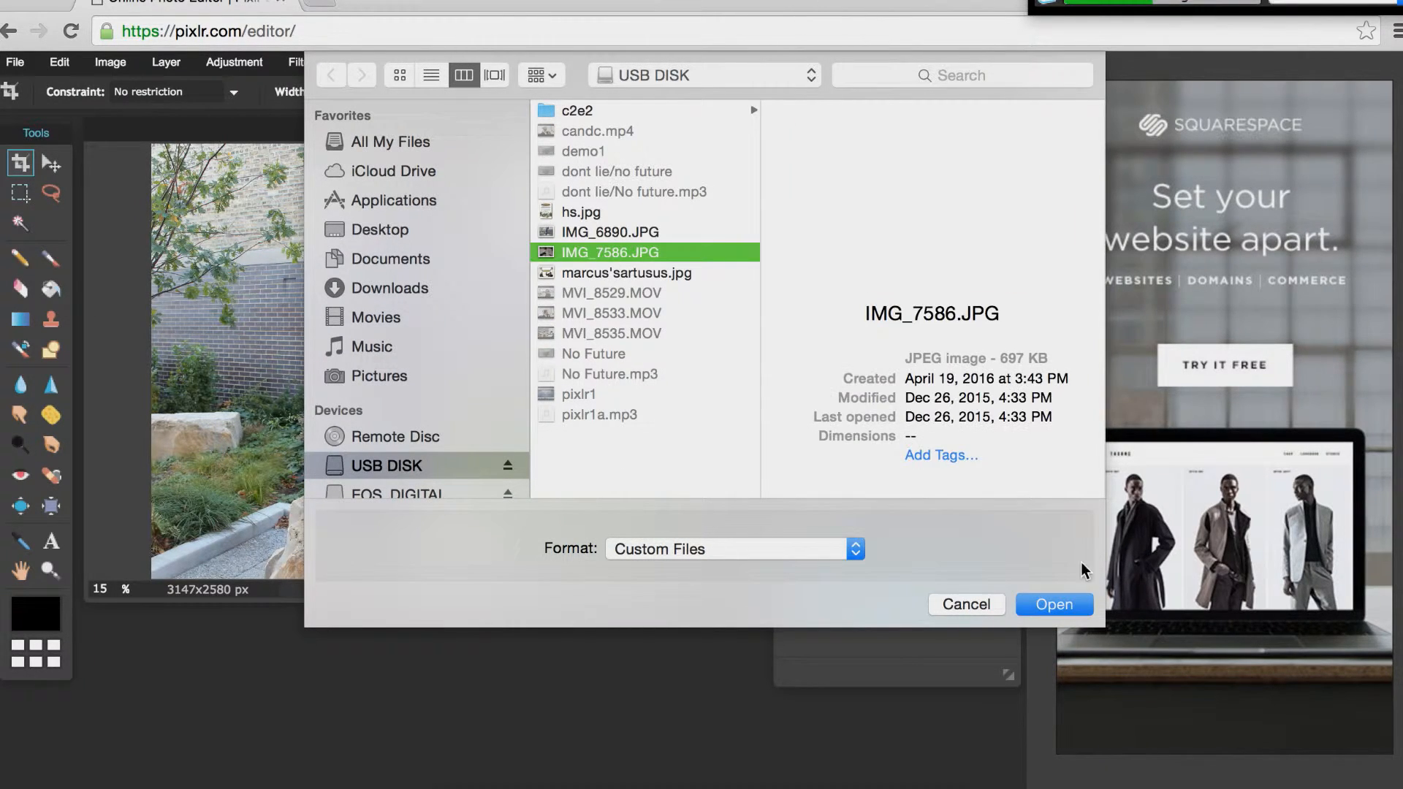
left_click(1047, 606)
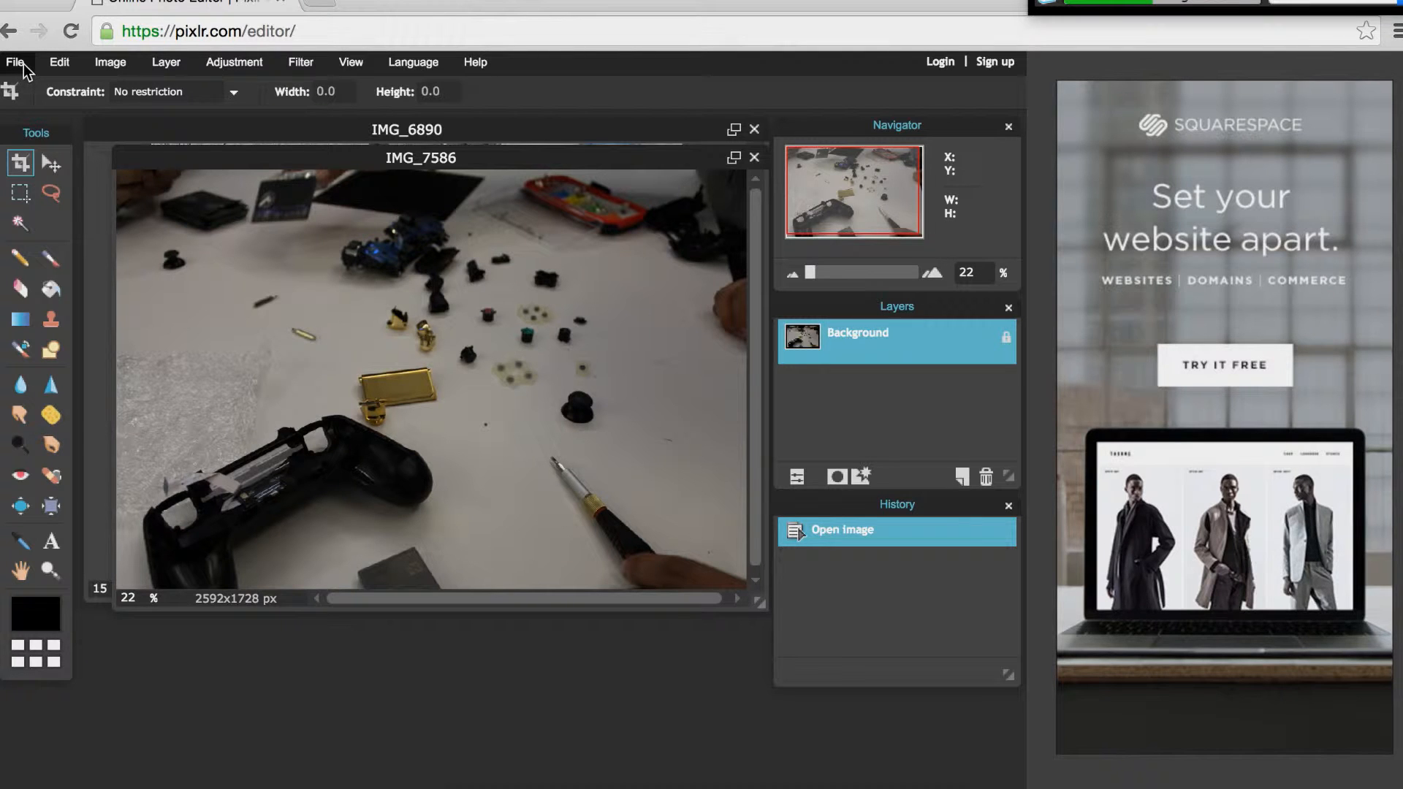
left_click(24, 63)
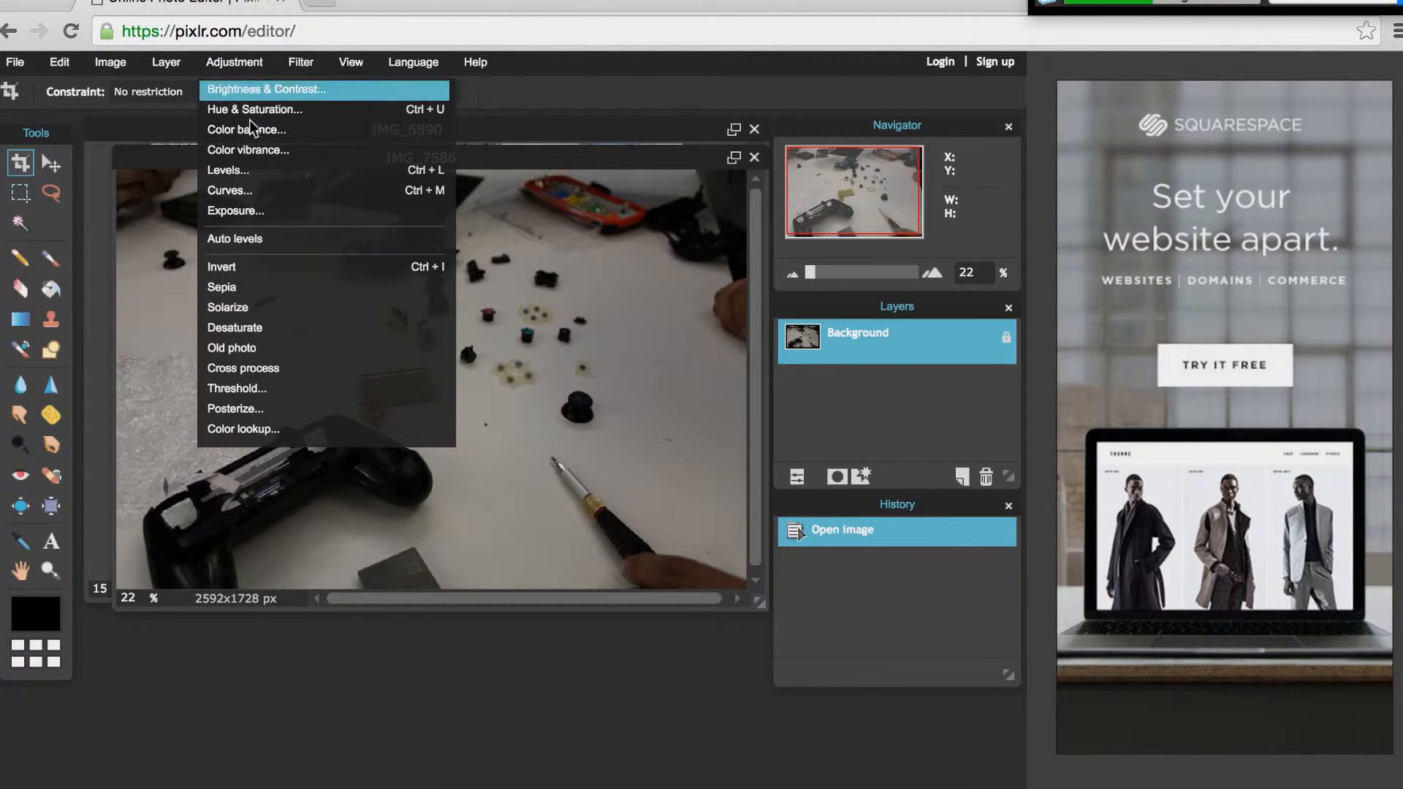
- Brighten the controller-parts photo with Curves, lifting midtones and adding a lower point to hold shadows
left_click(240, 195)
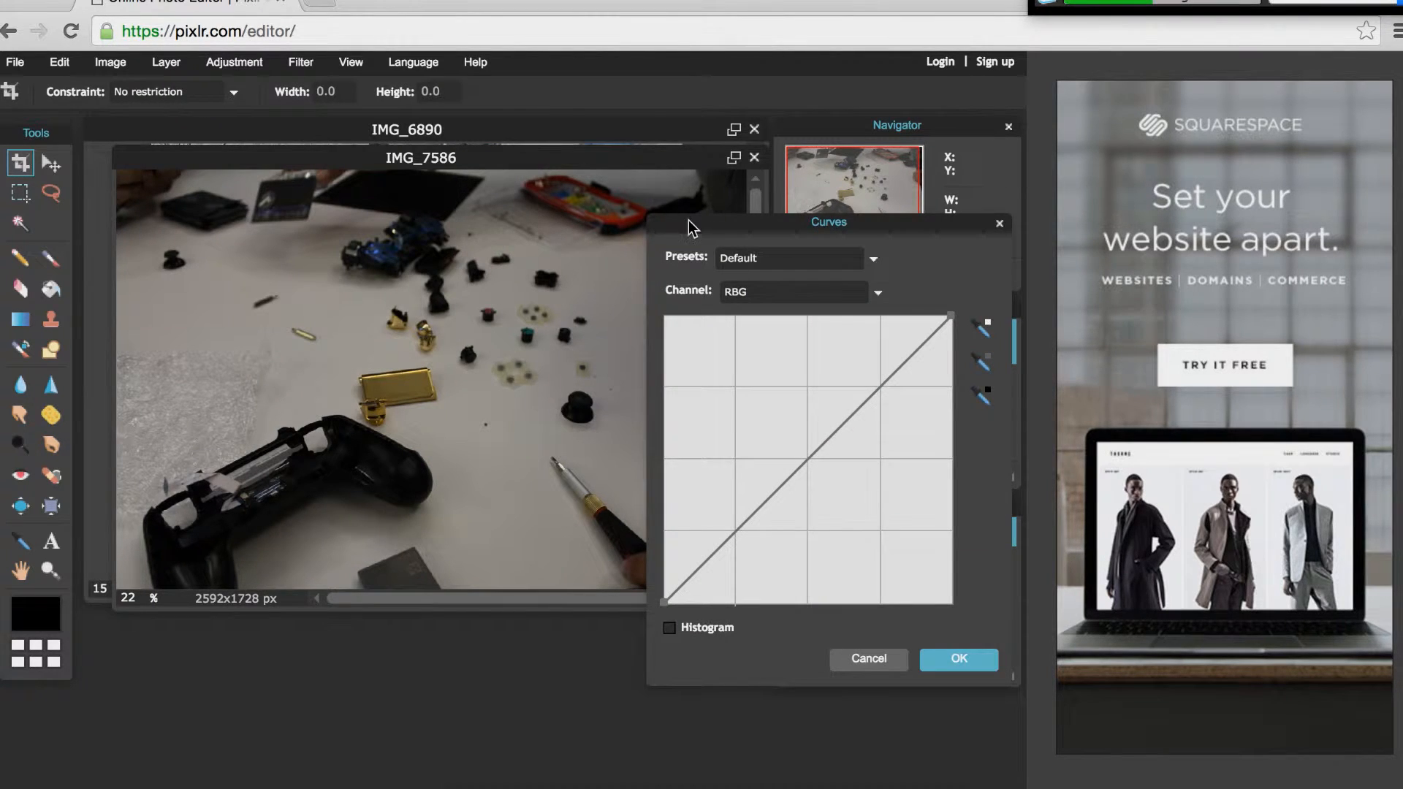
left_click_drag(689, 225, 750, 211)
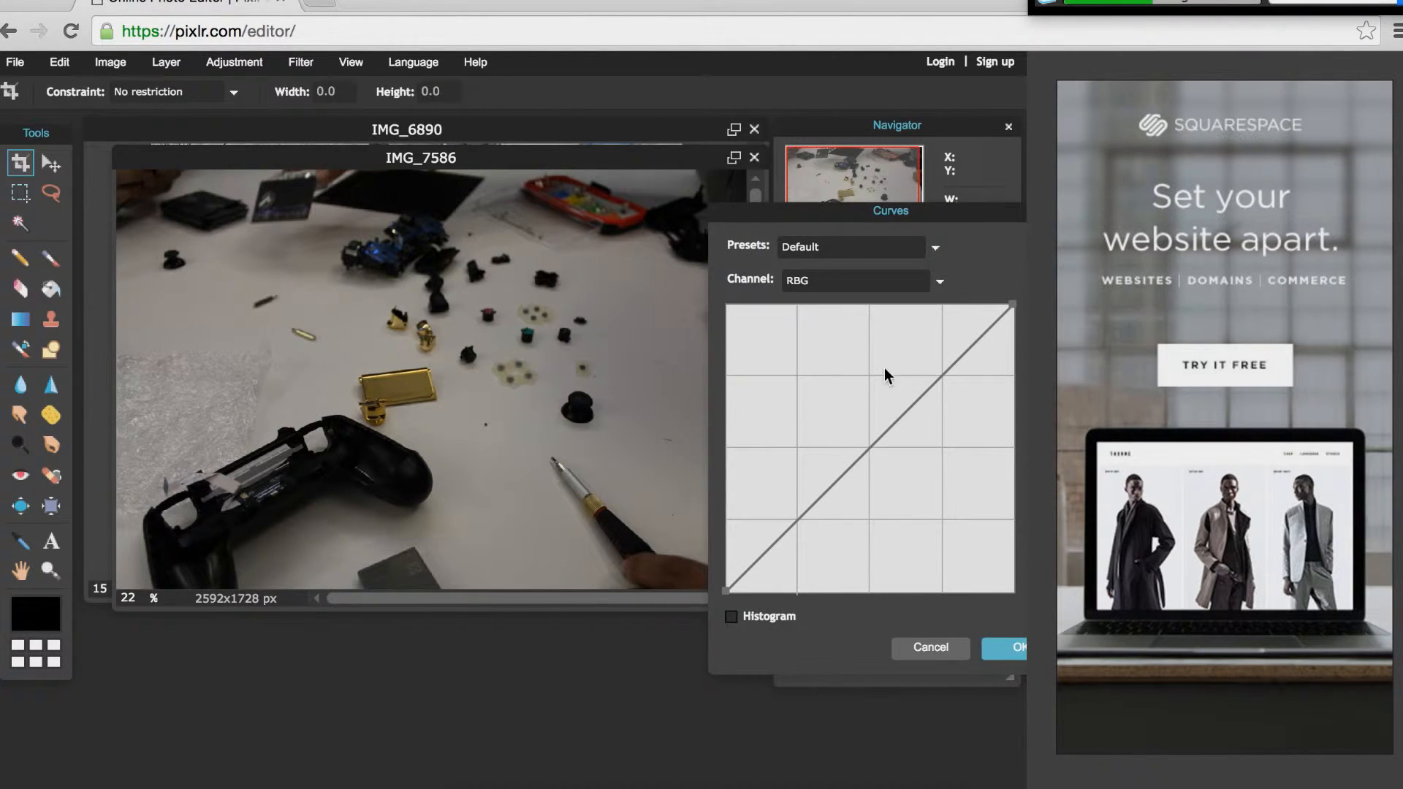
left_click_drag(895, 421, 878, 376)
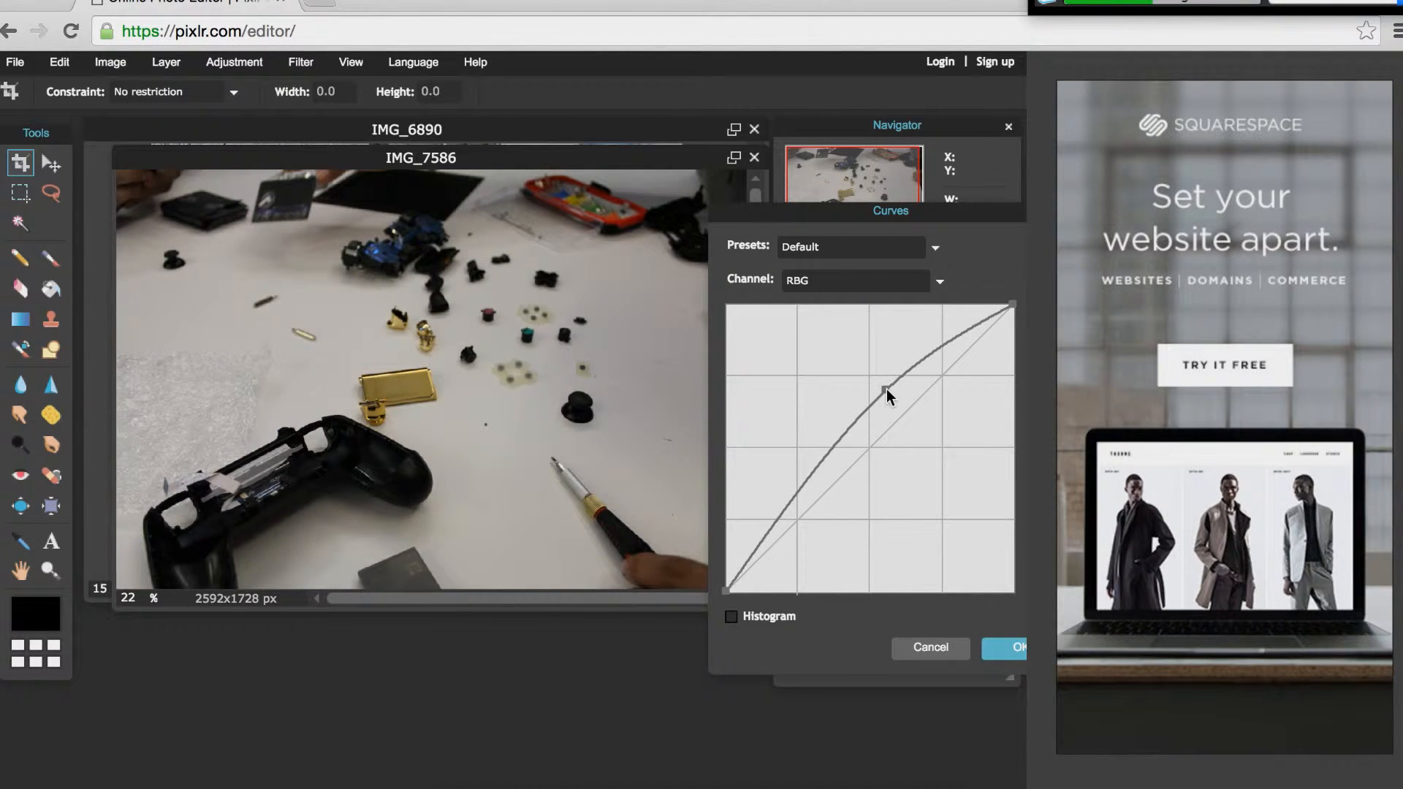
left_click_drag(877, 376, 873, 358)
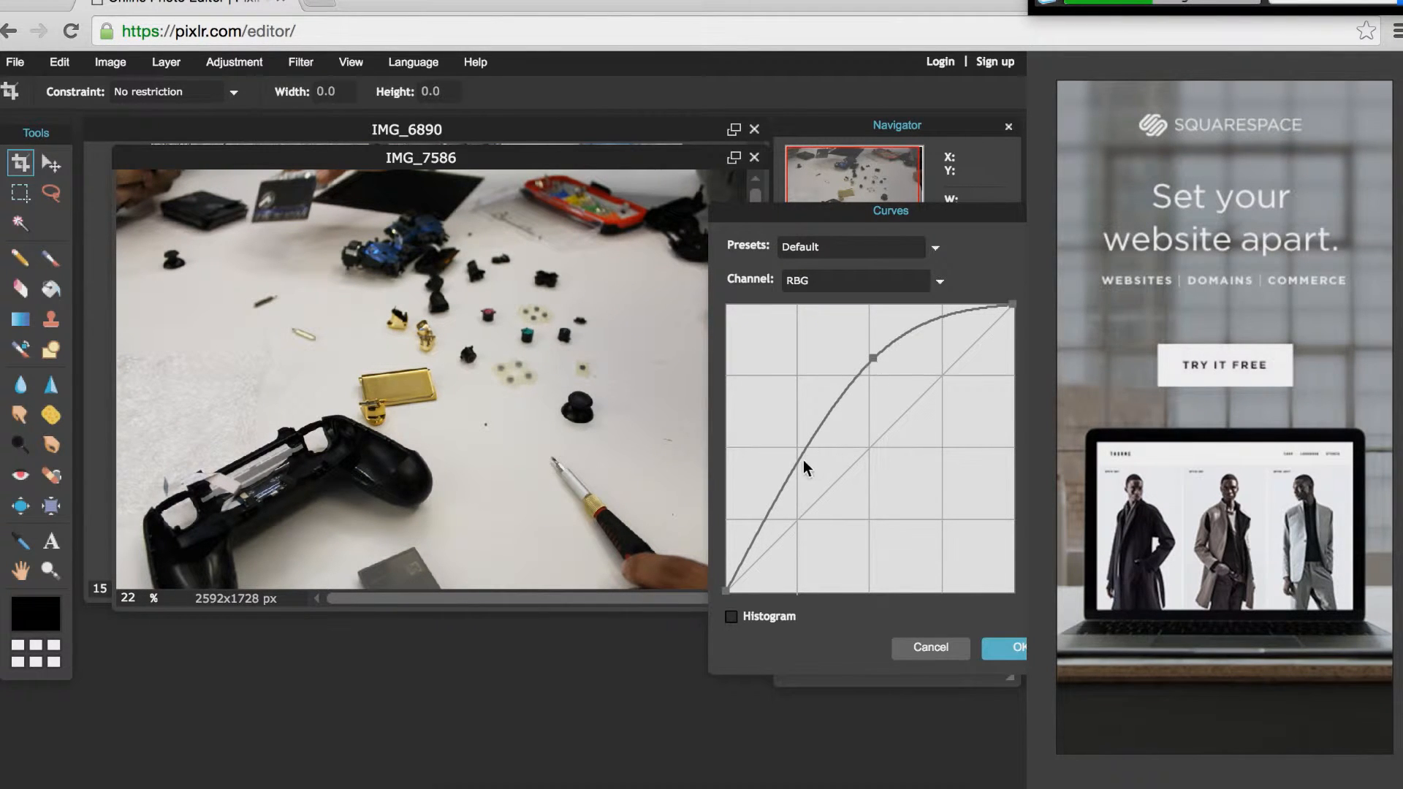
left_click_drag(792, 470, 796, 487)
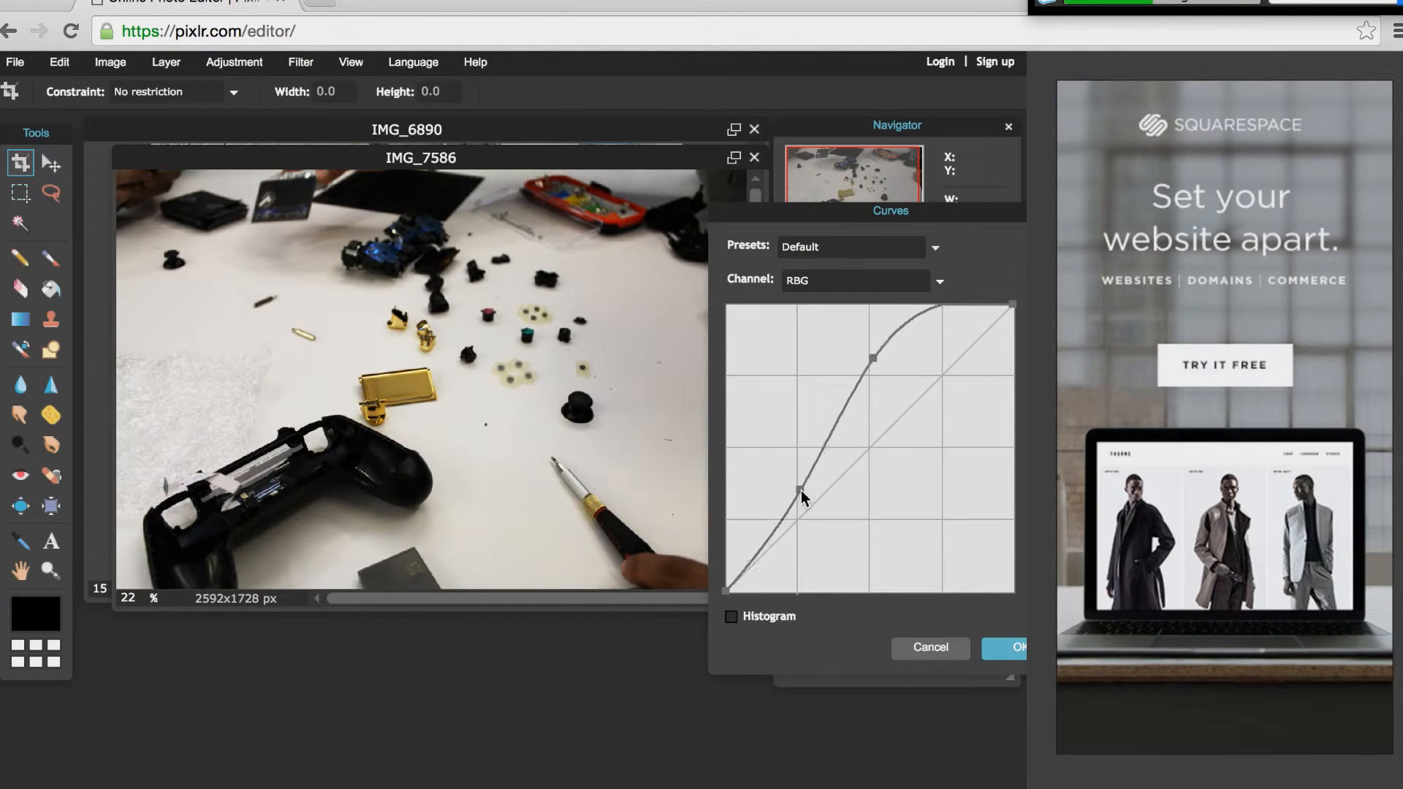
mouse_move(796, 487)
left_mouse_down()
mouse_move(806, 496)
mouse_move(788, 487)
left_mouse_up()
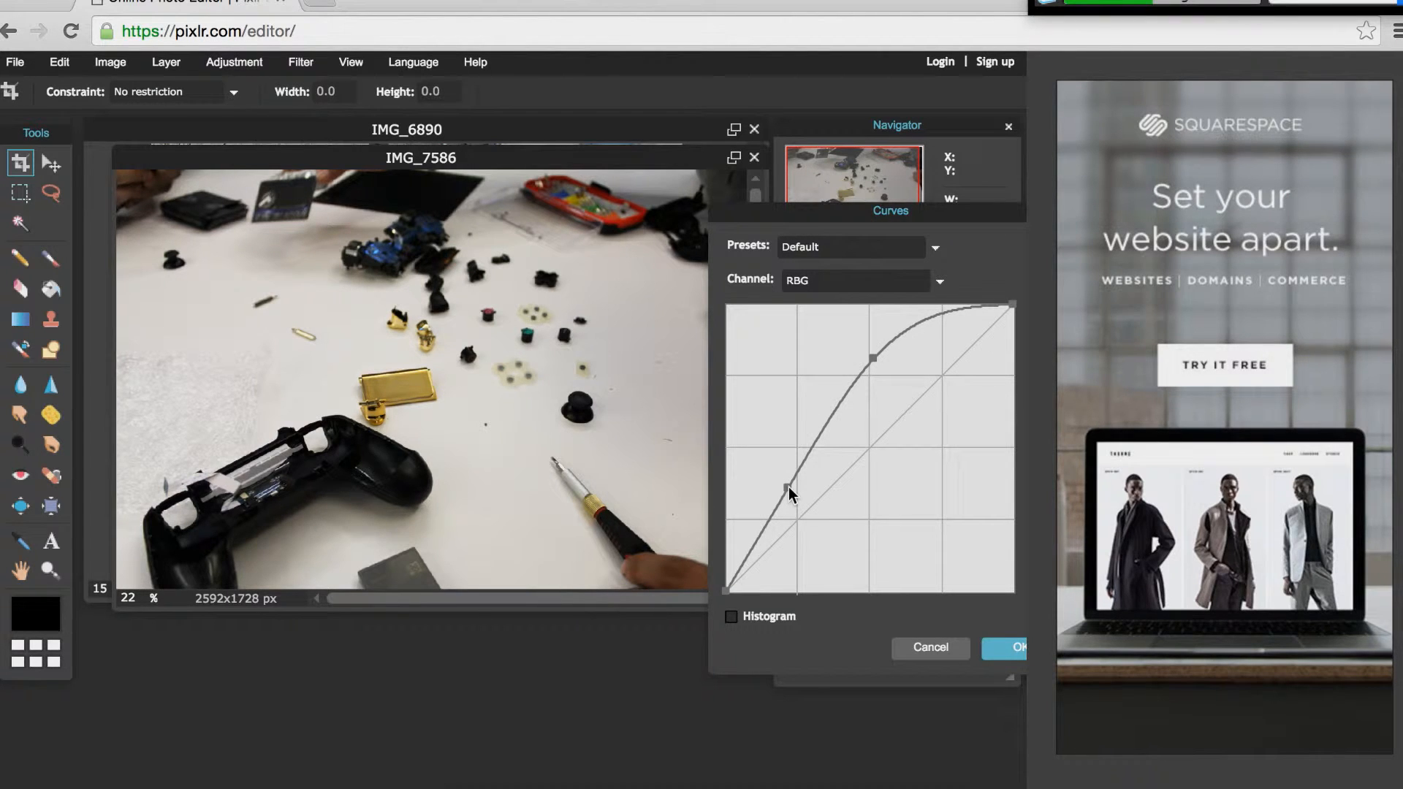
left_click(998, 648)
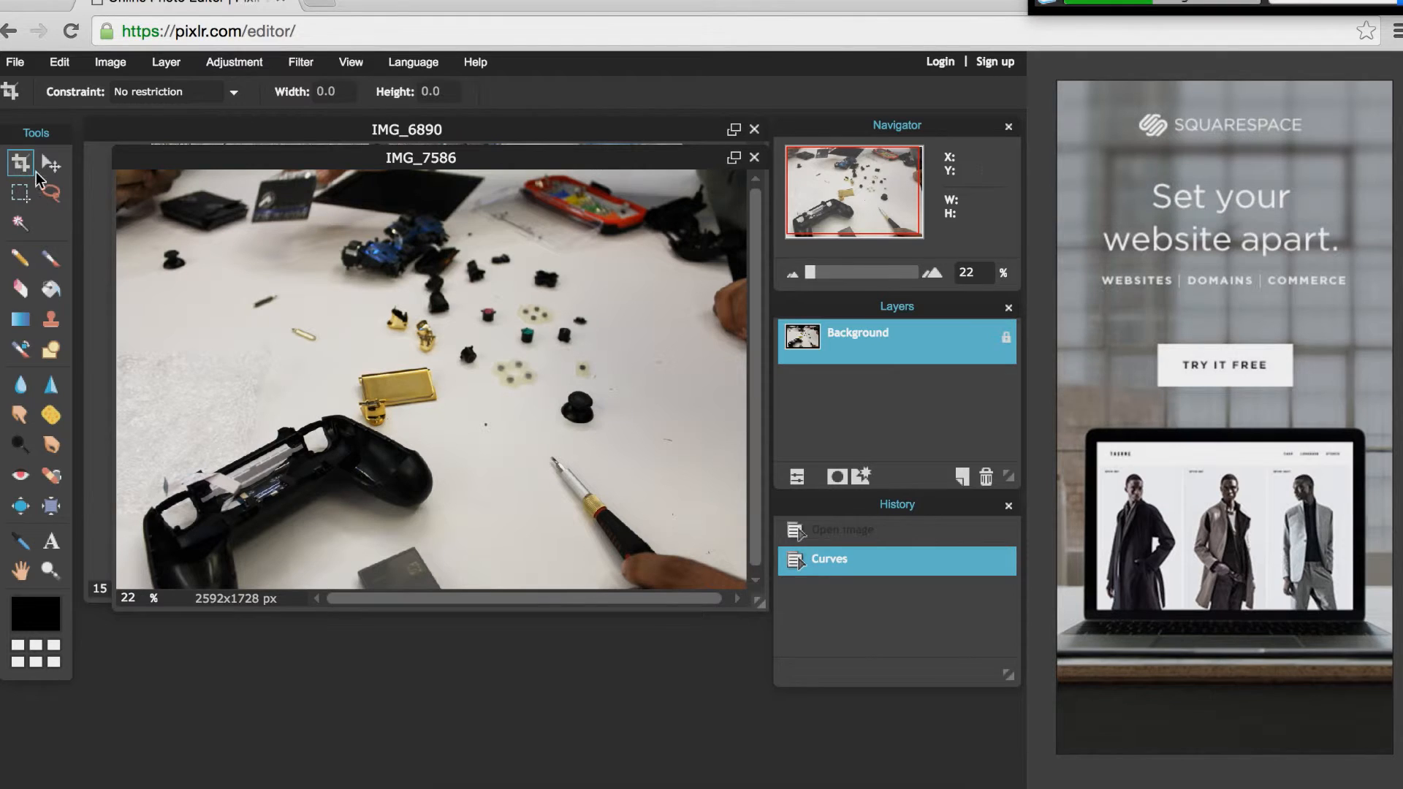
- Crop the controller-parts photo to 2332x1527 px, trimming its outer edges
mouse_move(202, 219)
left_mouse_down()
mouse_move(558, 436)
mouse_move(745, 590)
mouse_move(681, 590)
left_mouse_up()
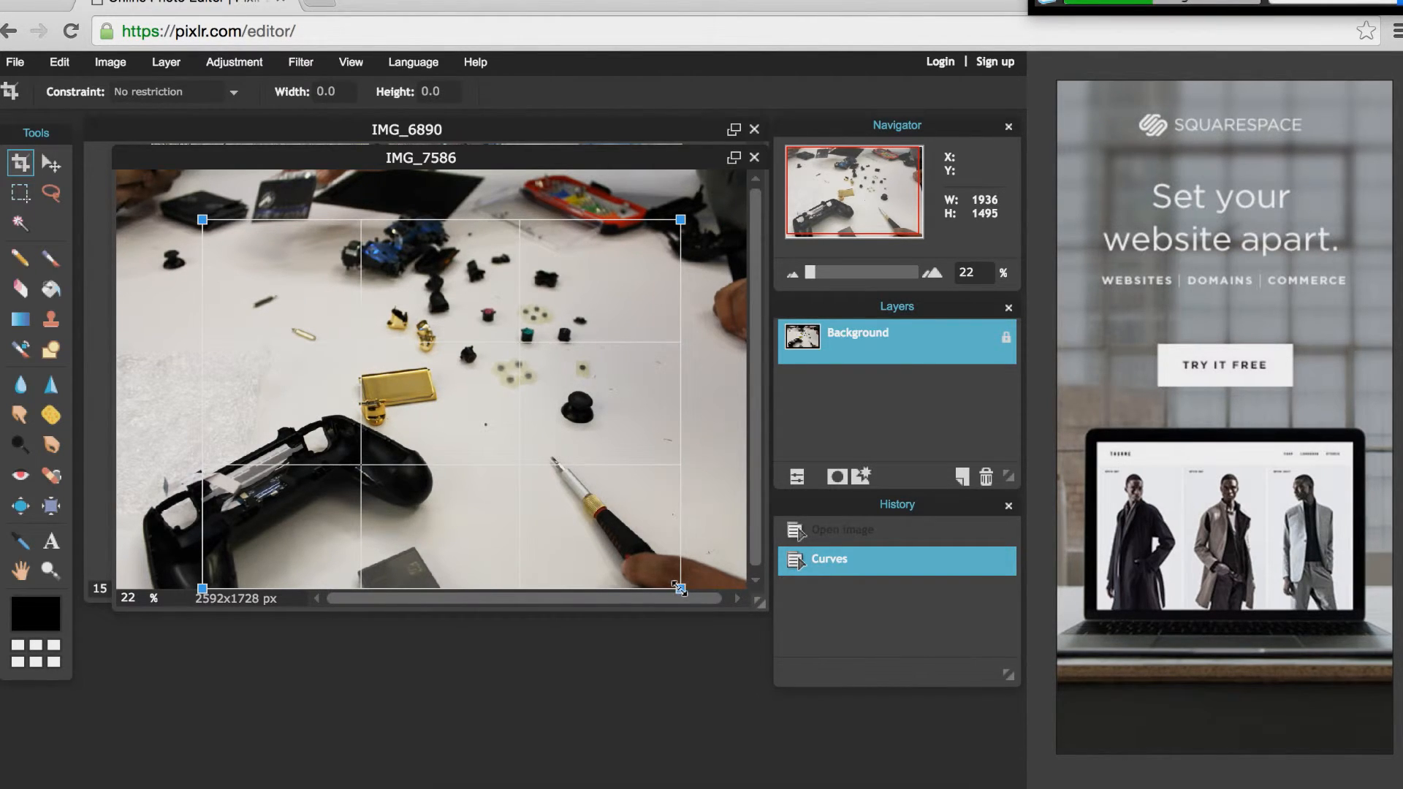
left_click_drag(681, 589, 710, 592)
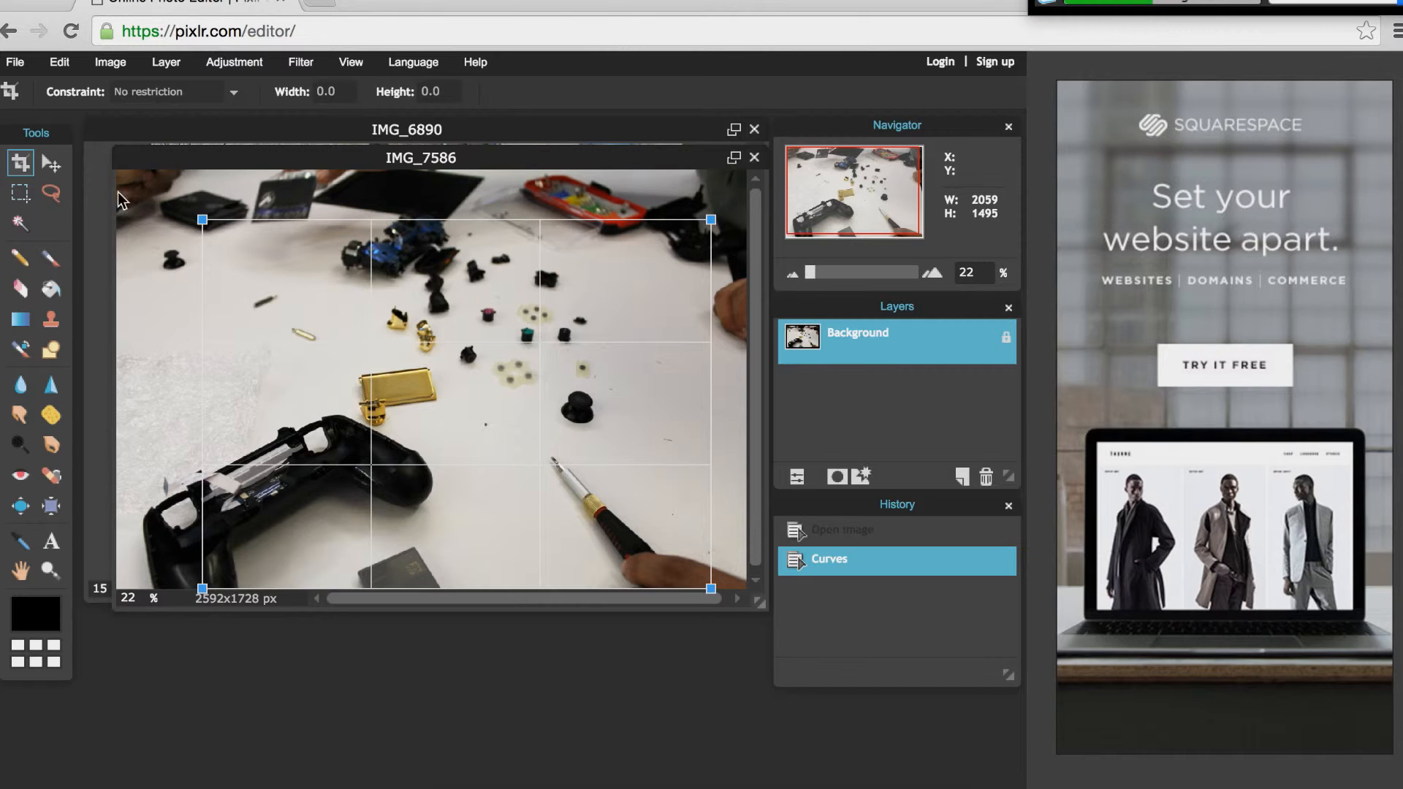
left_click_drag(203, 222, 135, 210)
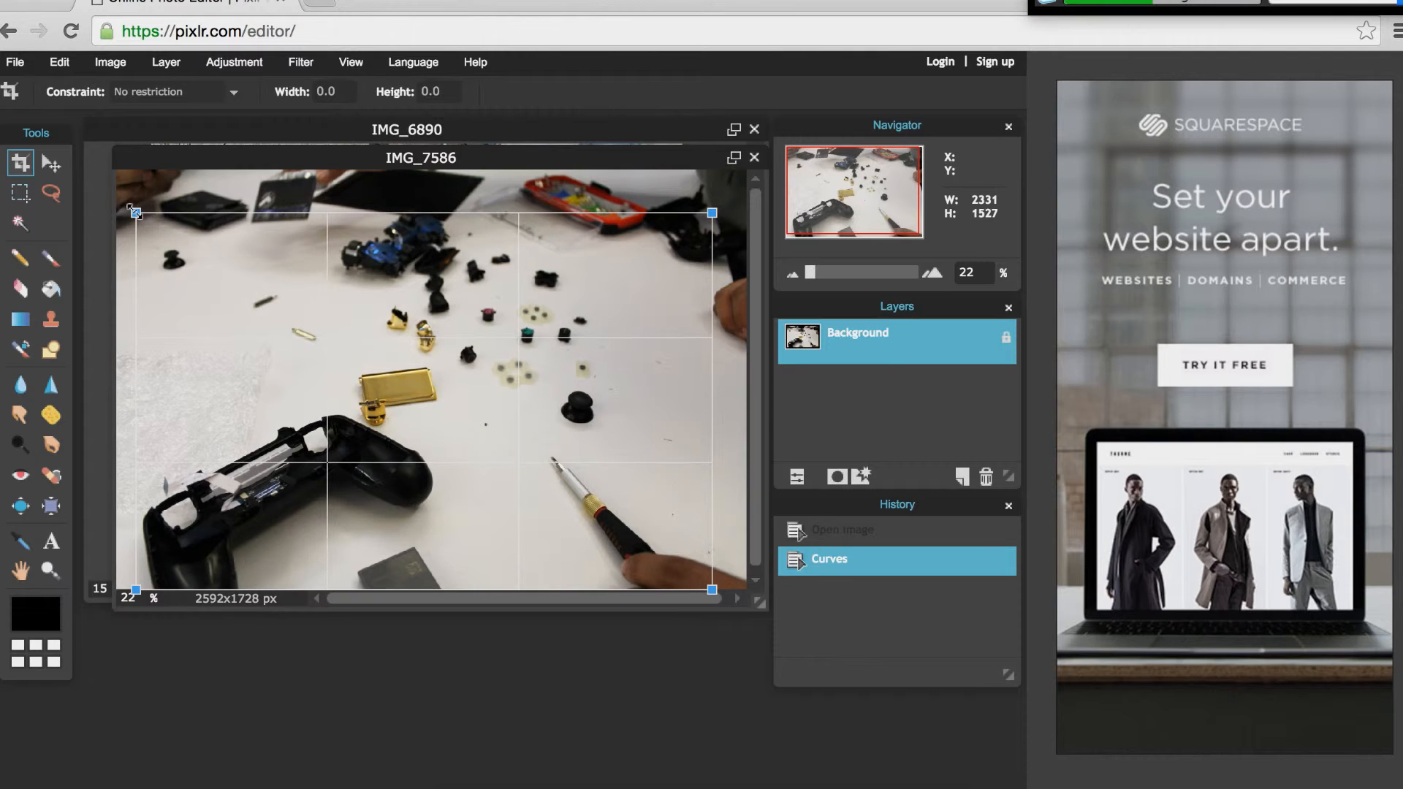
double_click(195, 438)
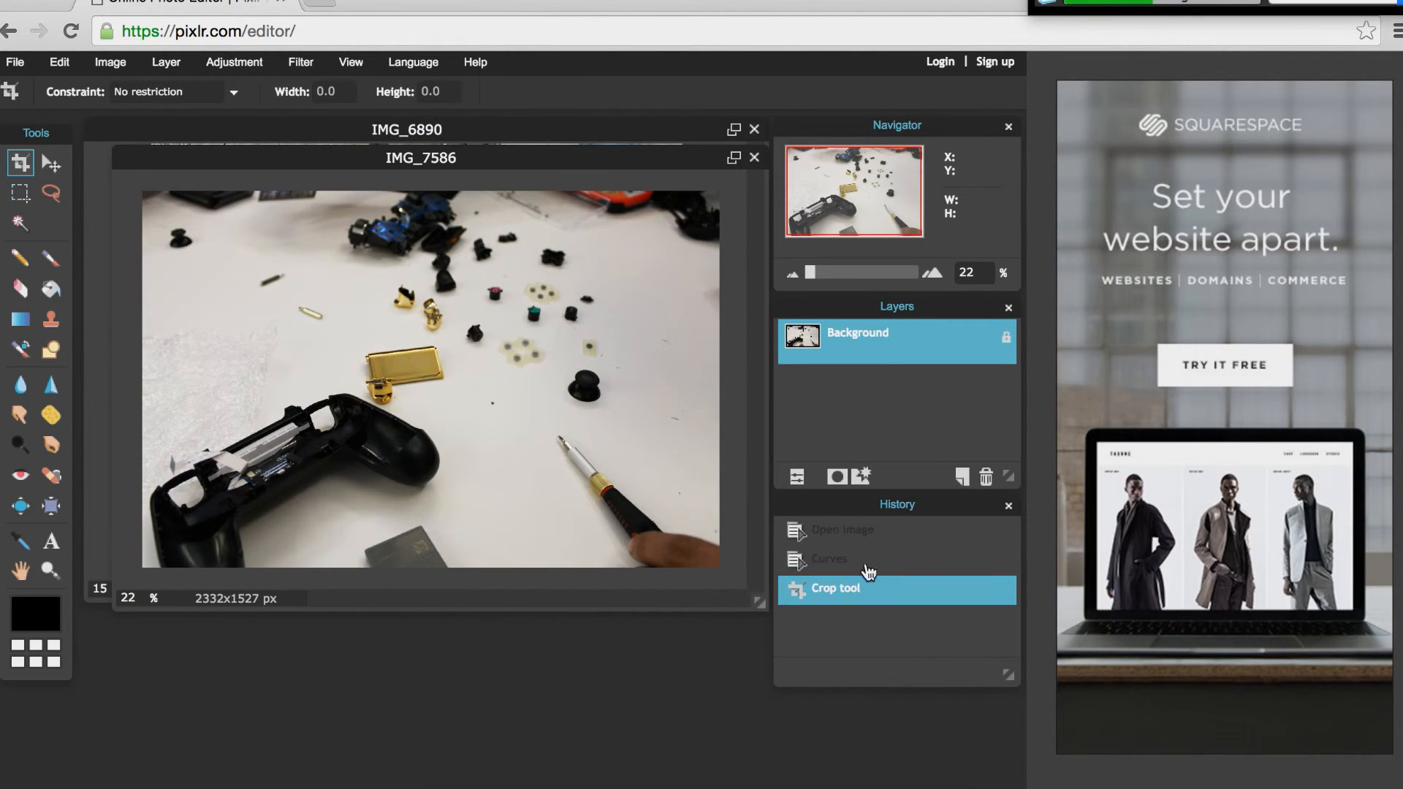
left_click(858, 539)
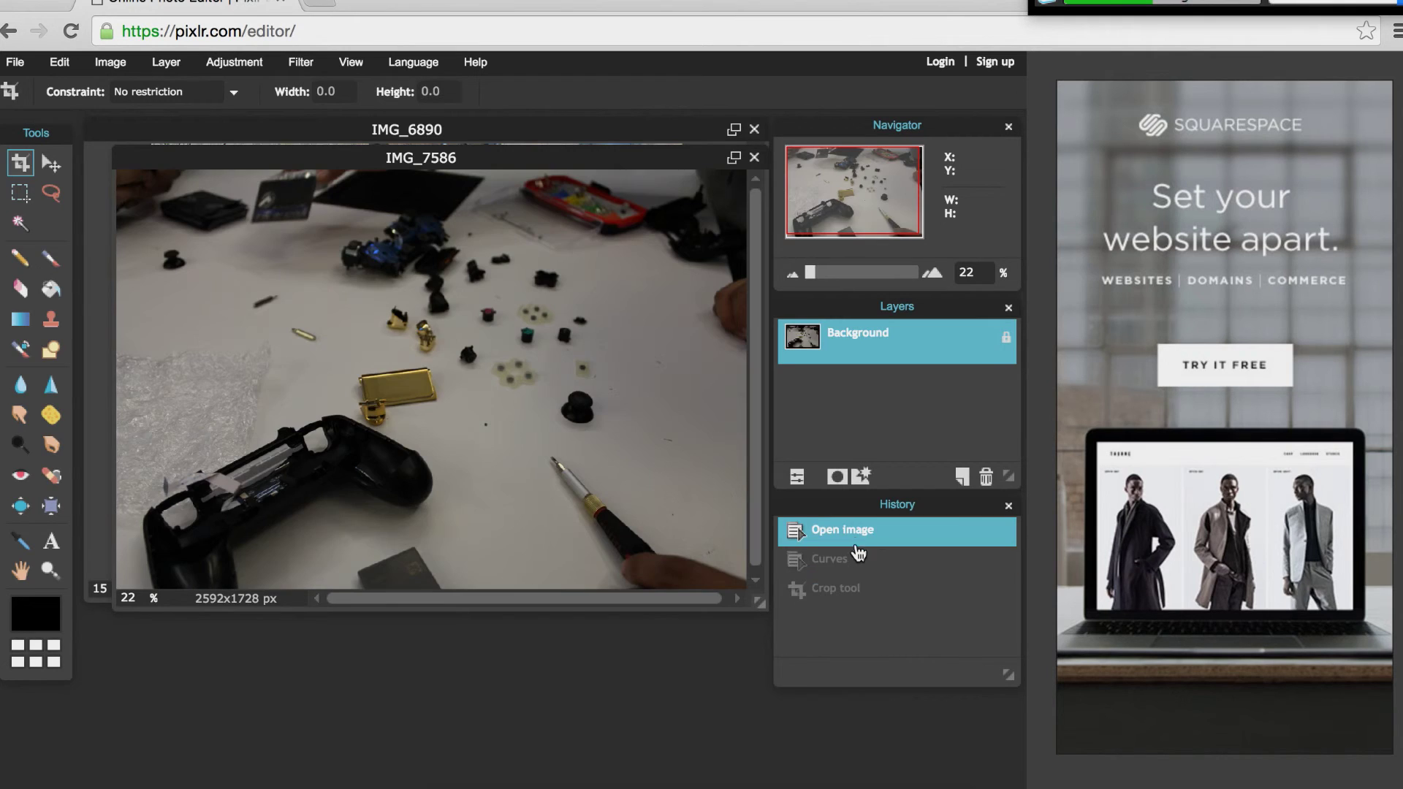
left_click(846, 593)
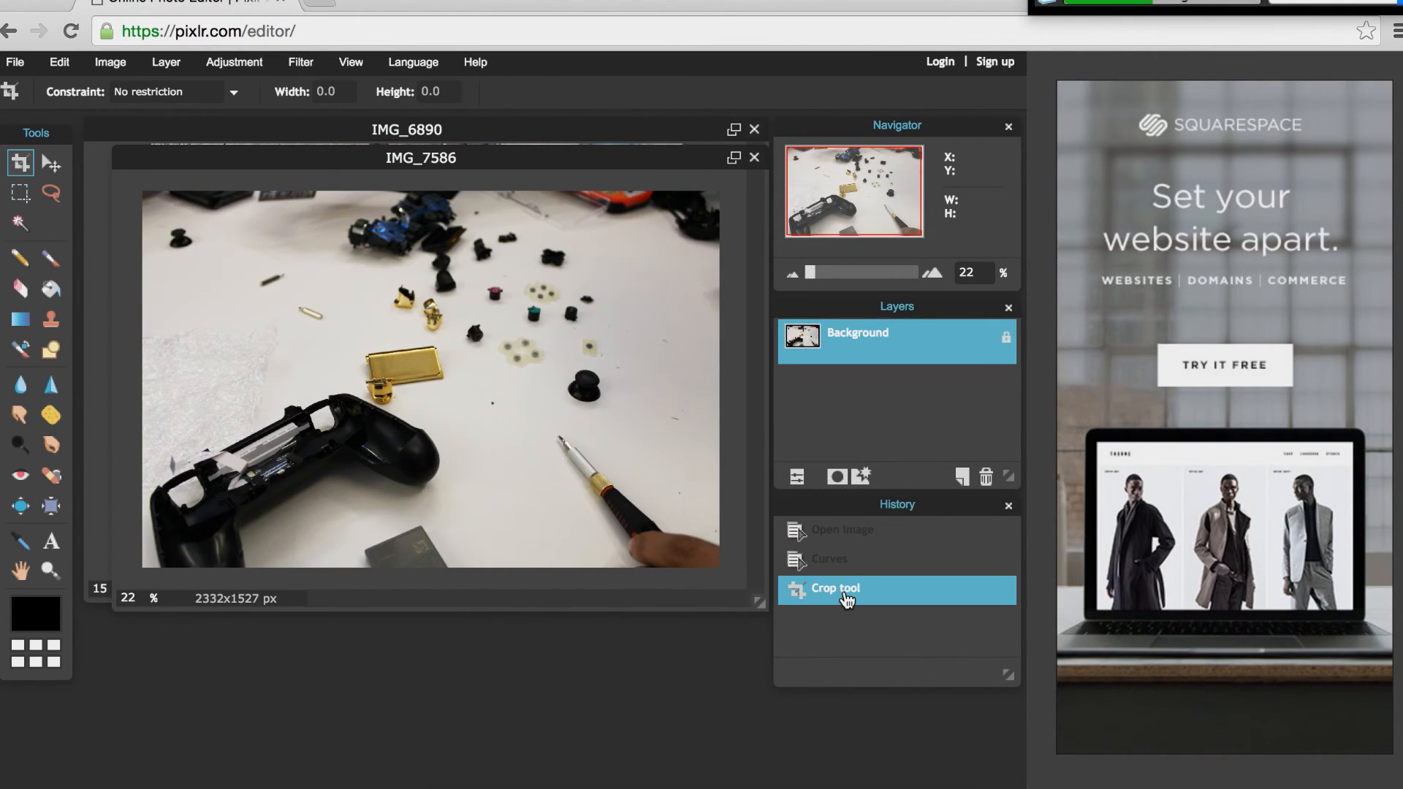